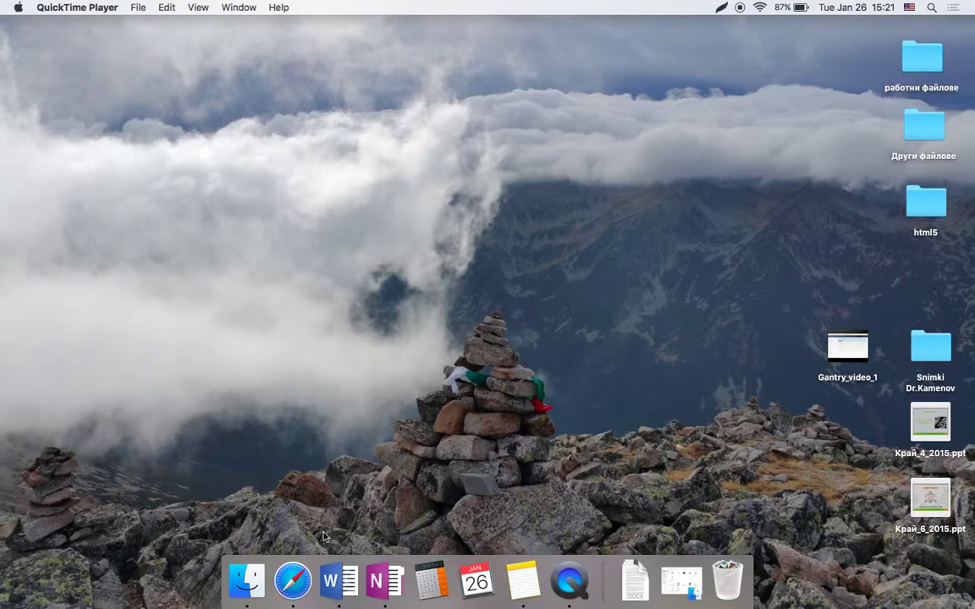
Open the "Lara Fabian Je T'aime" video on YouTube in a new Safari tab and pause it.
click(293, 581)
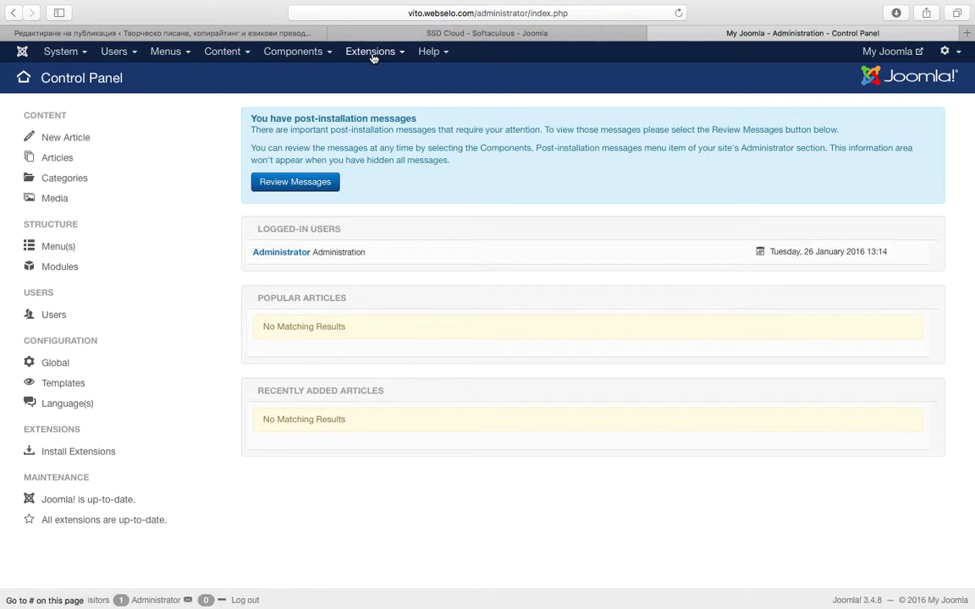
key(super+t)
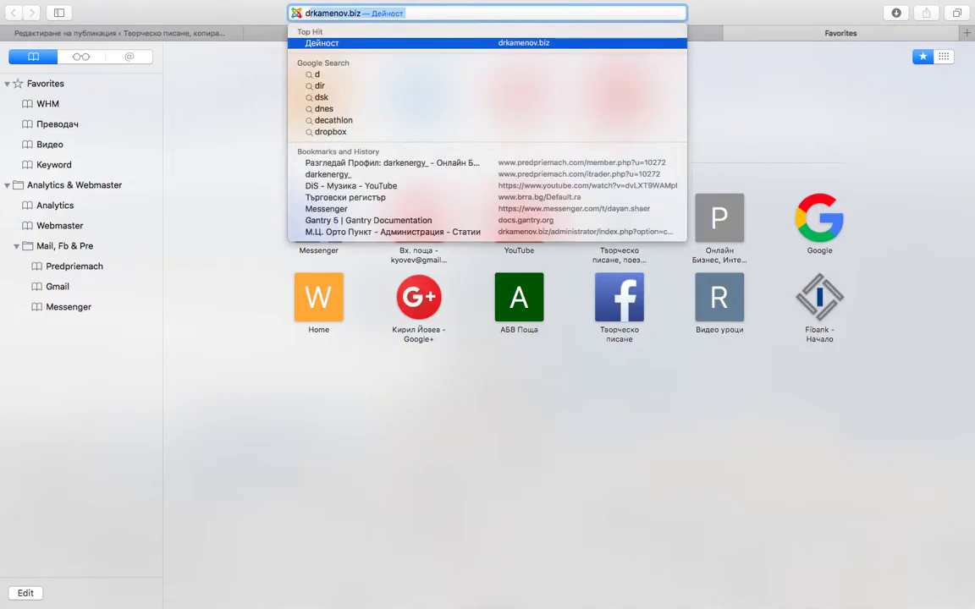
text(yo)
key(Return)
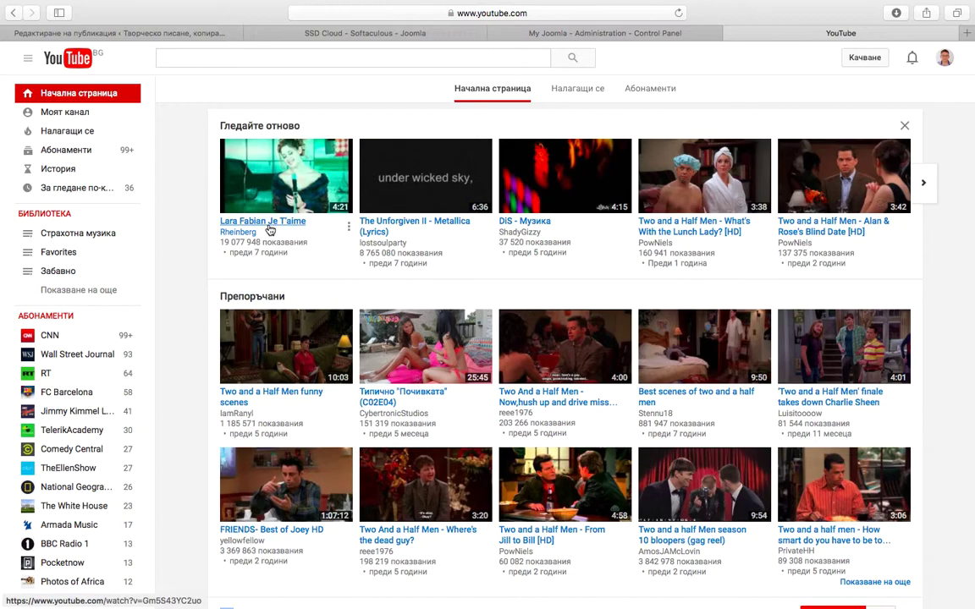
click(269, 227)
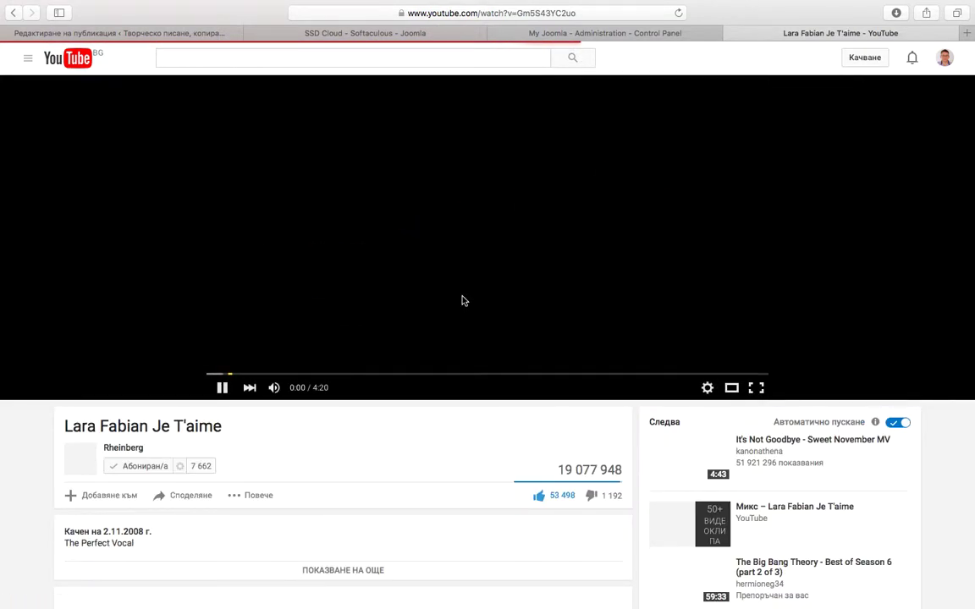
click(451, 356)
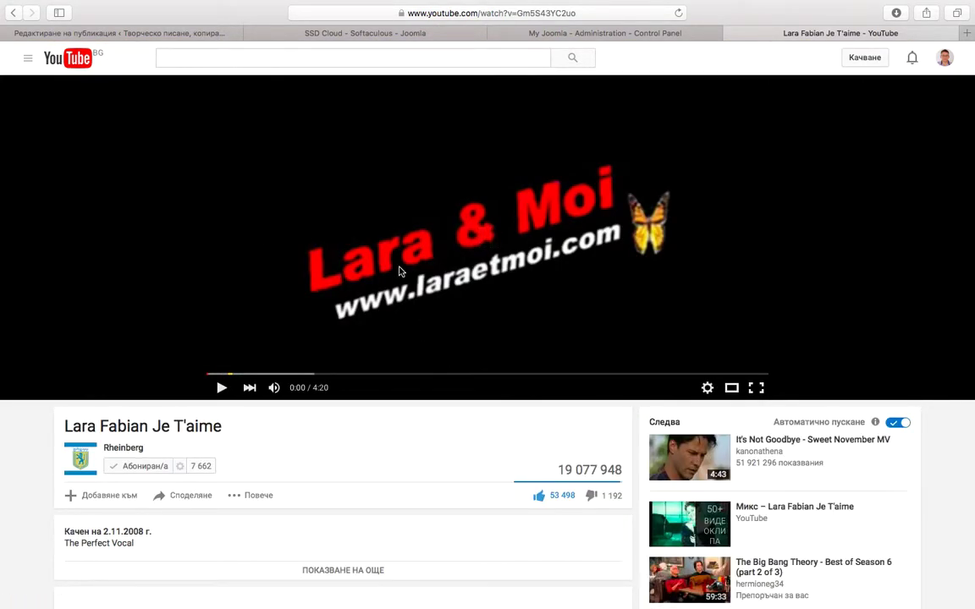
Open the video's sharing options and display its embed code.
scroll(401, 271, down, 3)
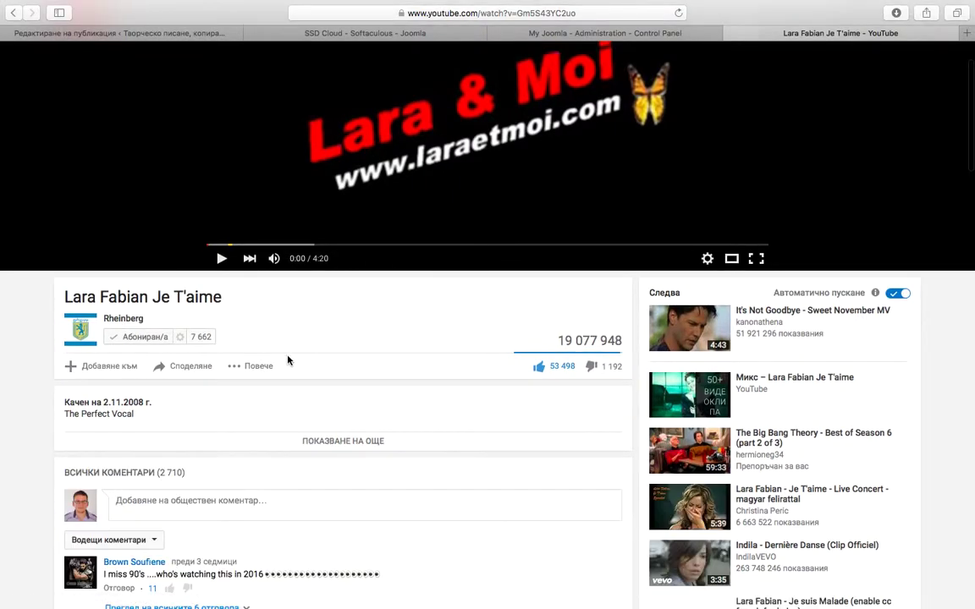
scroll(288, 360, up, 1)
scroll(288, 361, down, 1)
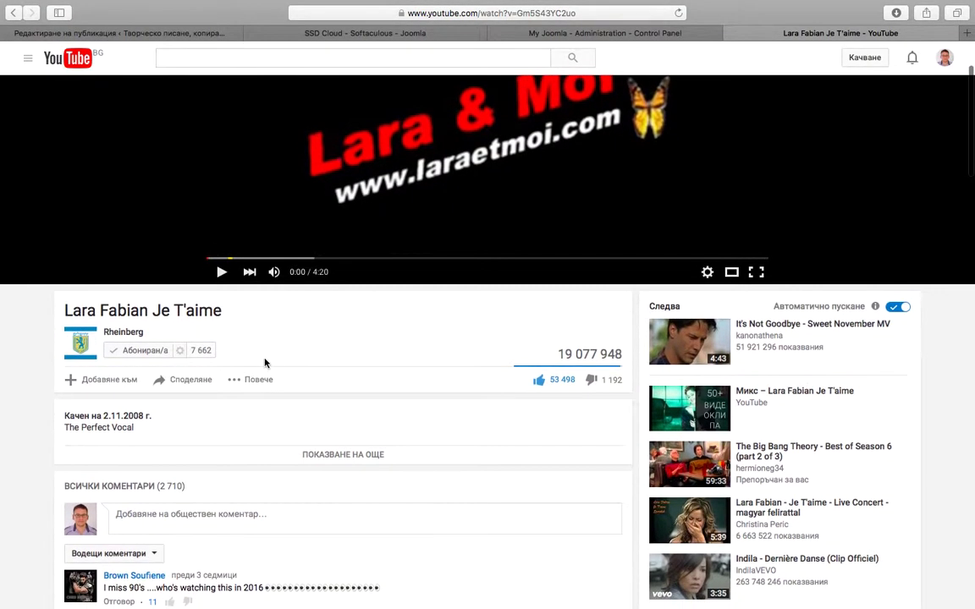
click(190, 386)
scroll(343, 405, down, 2)
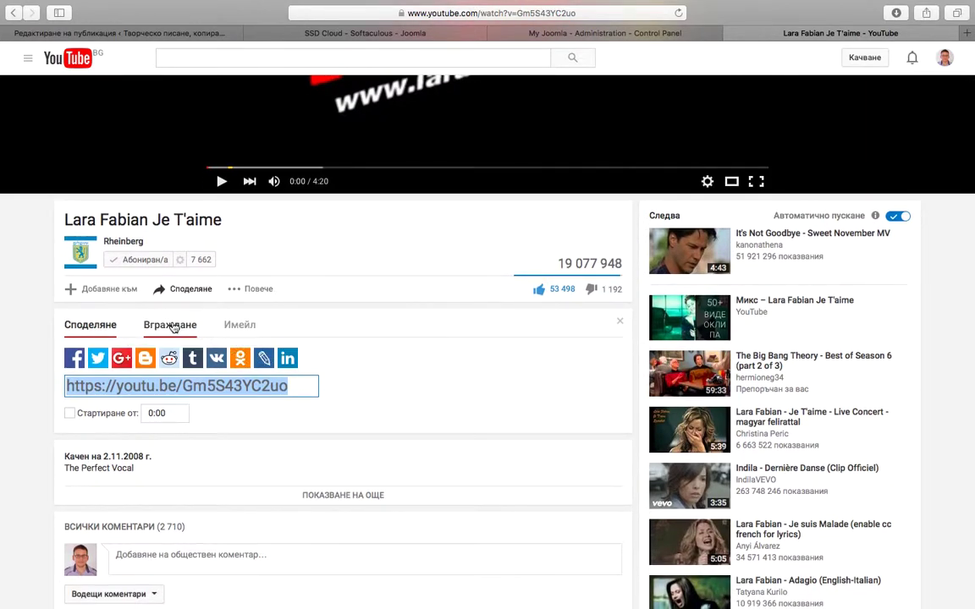
scroll(173, 327, down, 1)
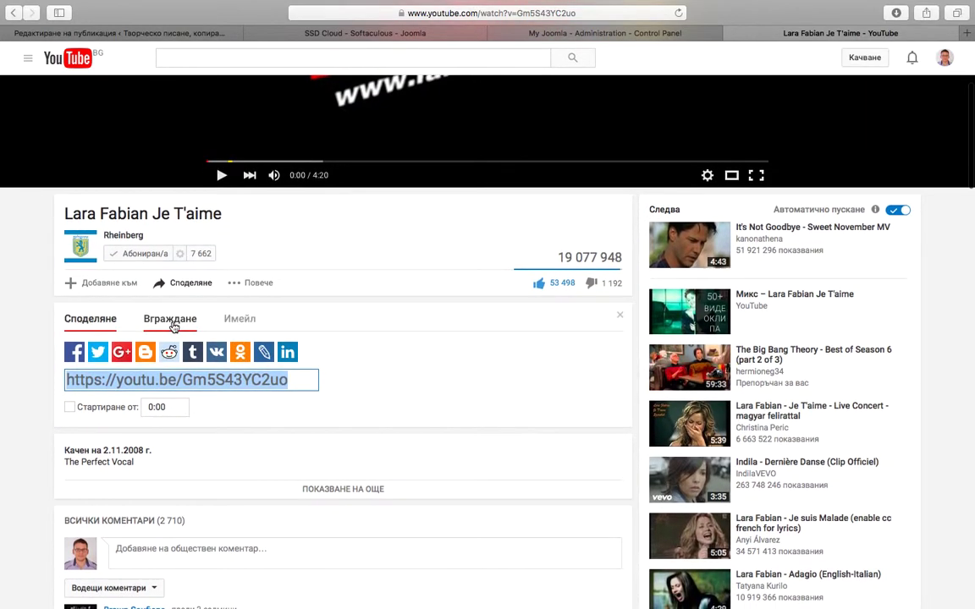
scroll(172, 327, down, 1)
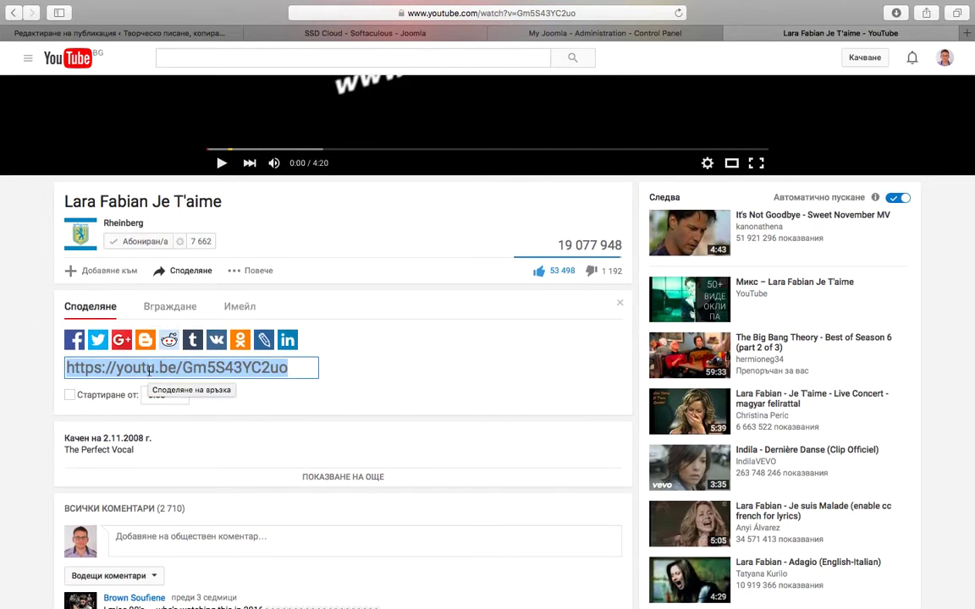
click(156, 315)
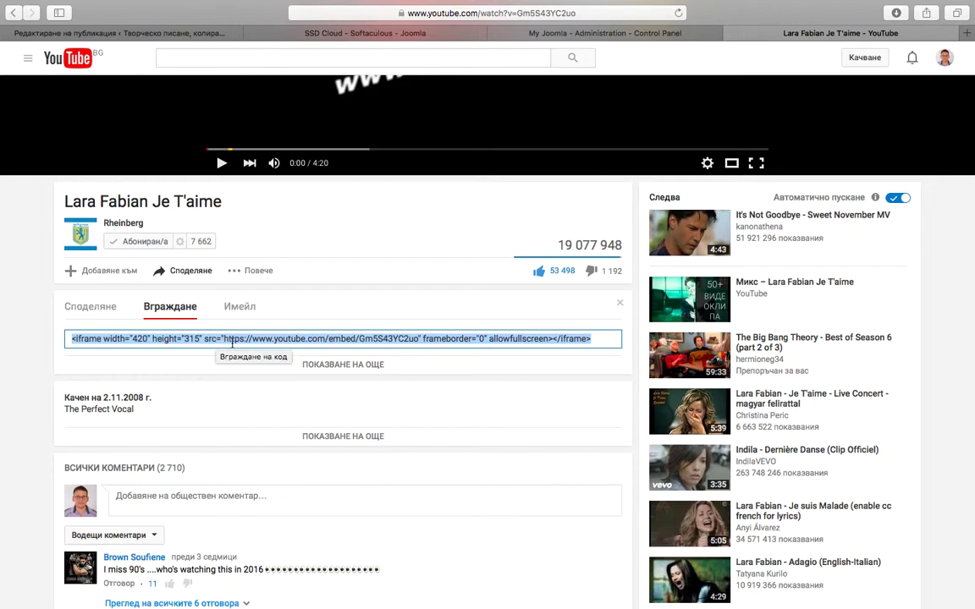
click(238, 320)
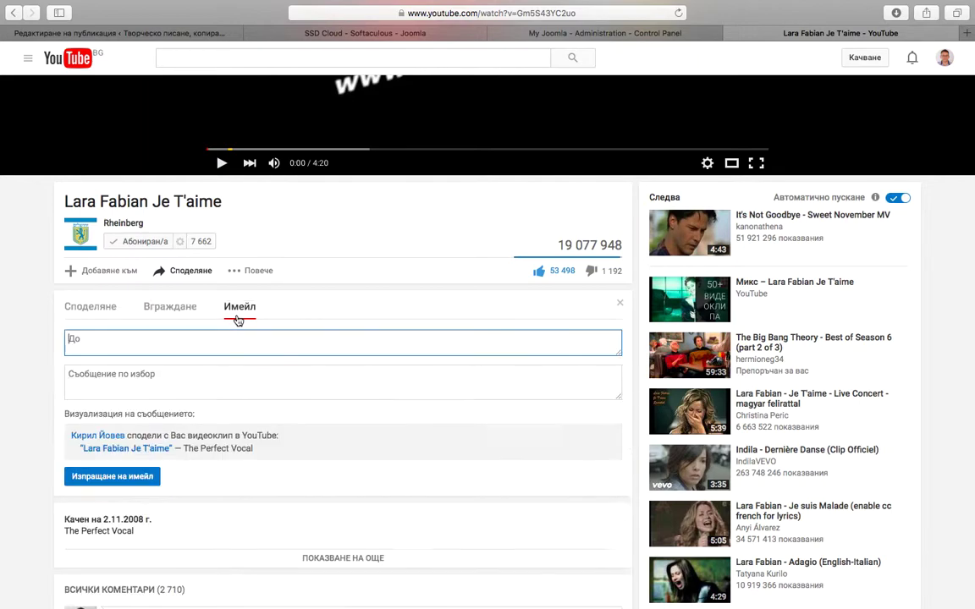
click(172, 315)
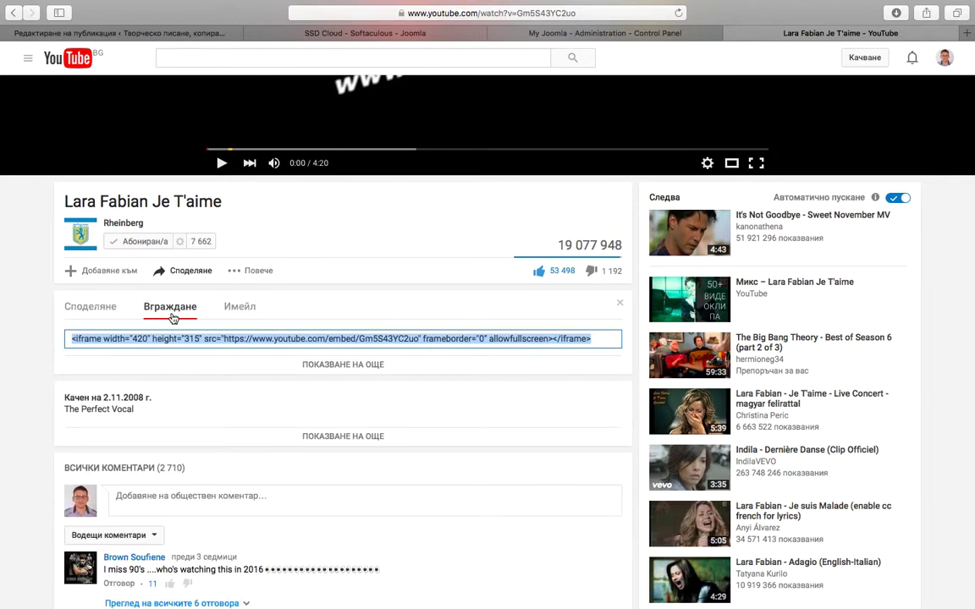
Expand the embed settings and examine the preview, video size and player options.
click(323, 369)
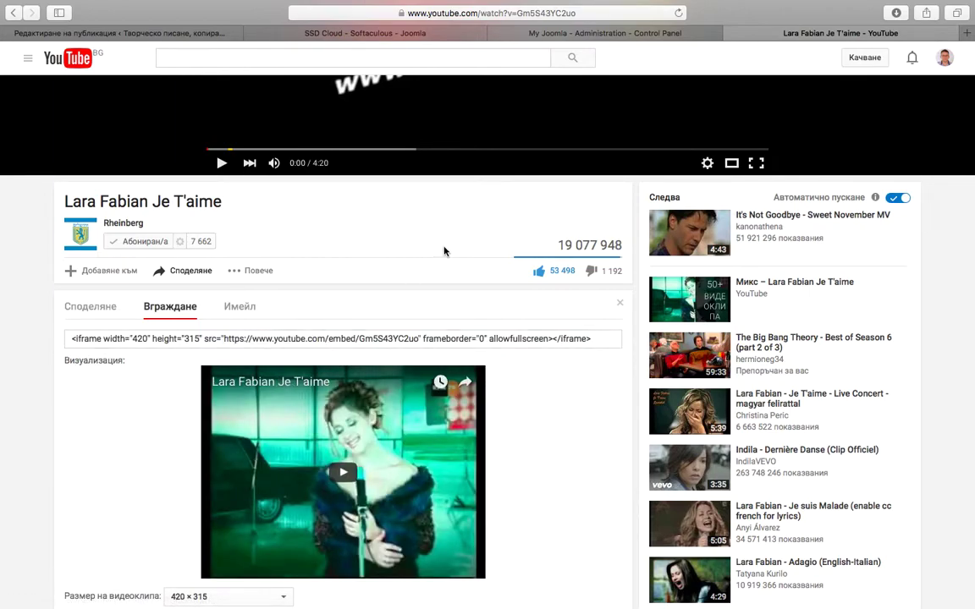
scroll(446, 251, down, 1)
scroll(445, 251, down, 3)
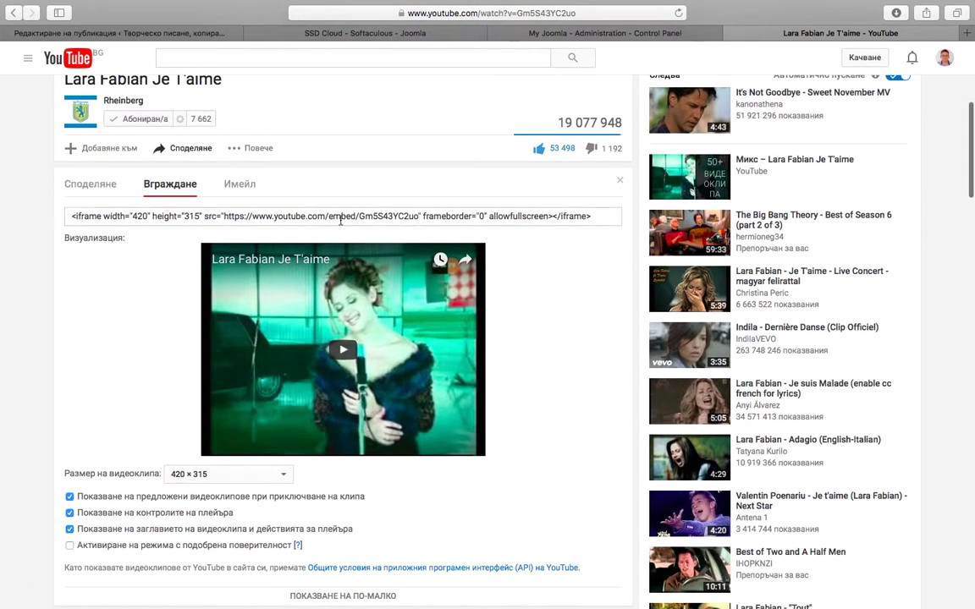
scroll(314, 218, down, 1)
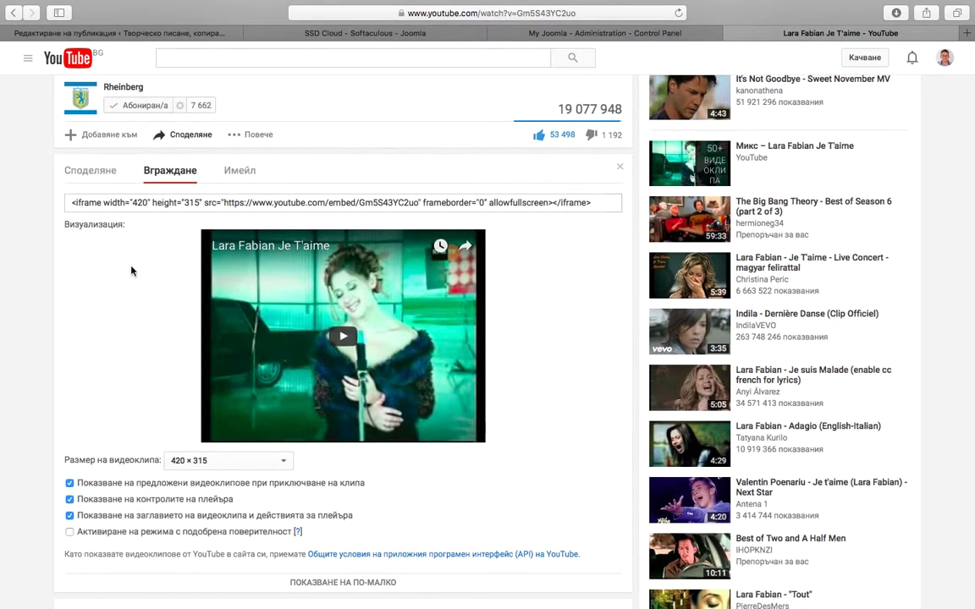
scroll(127, 356, down, 1)
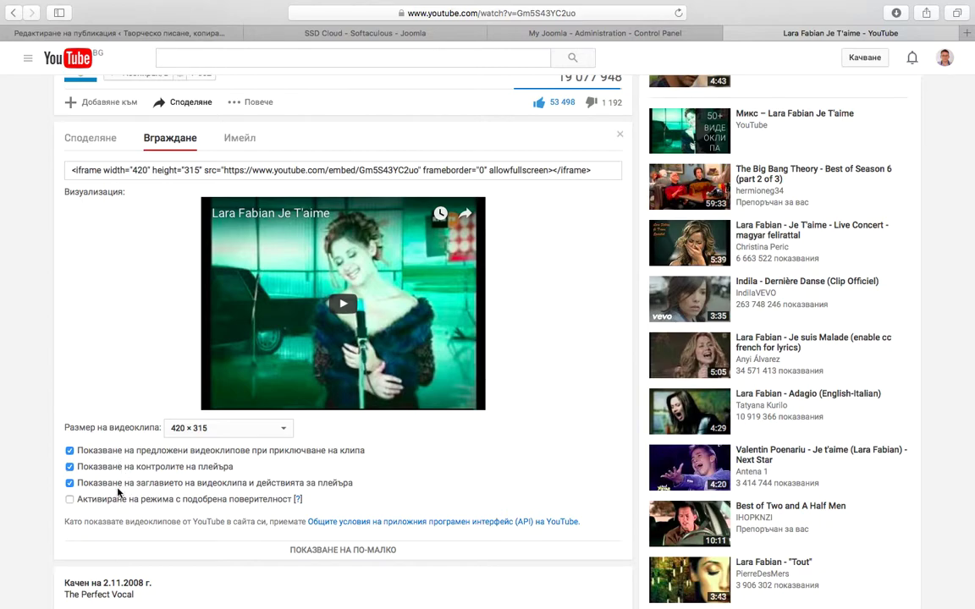
scroll(124, 359, up, 2)
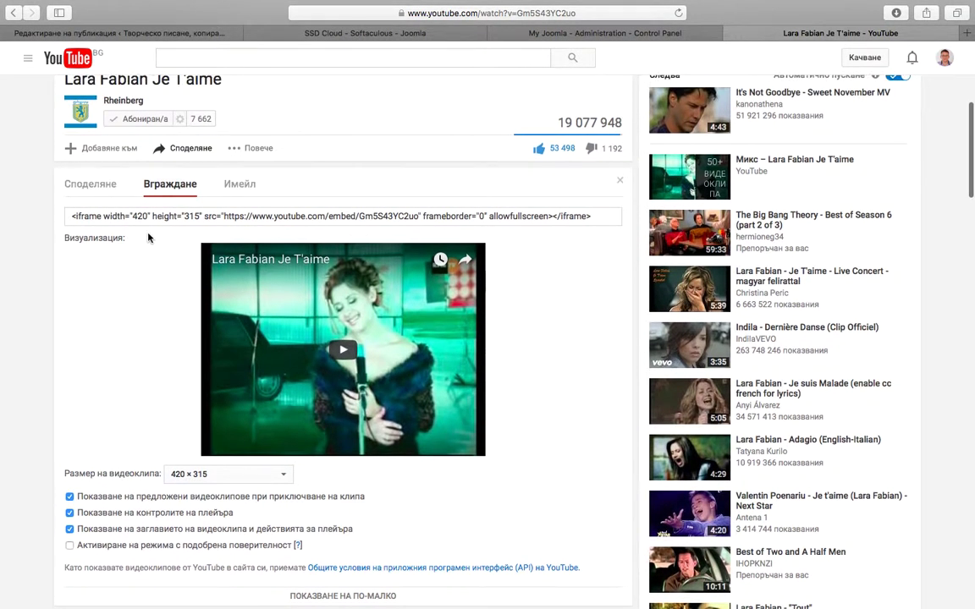
Copy the video's full iframe embed code.
click(129, 217)
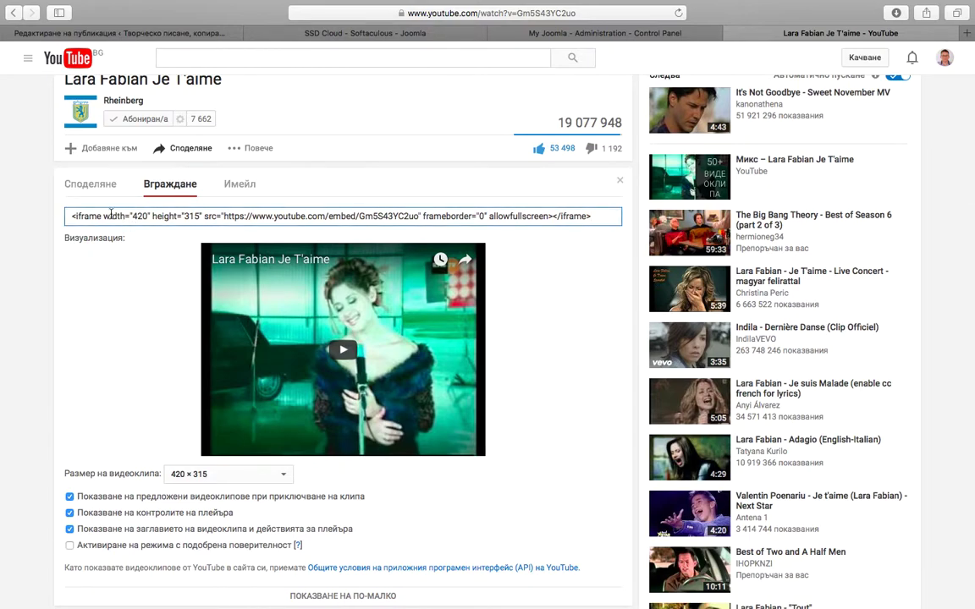
click(110, 215)
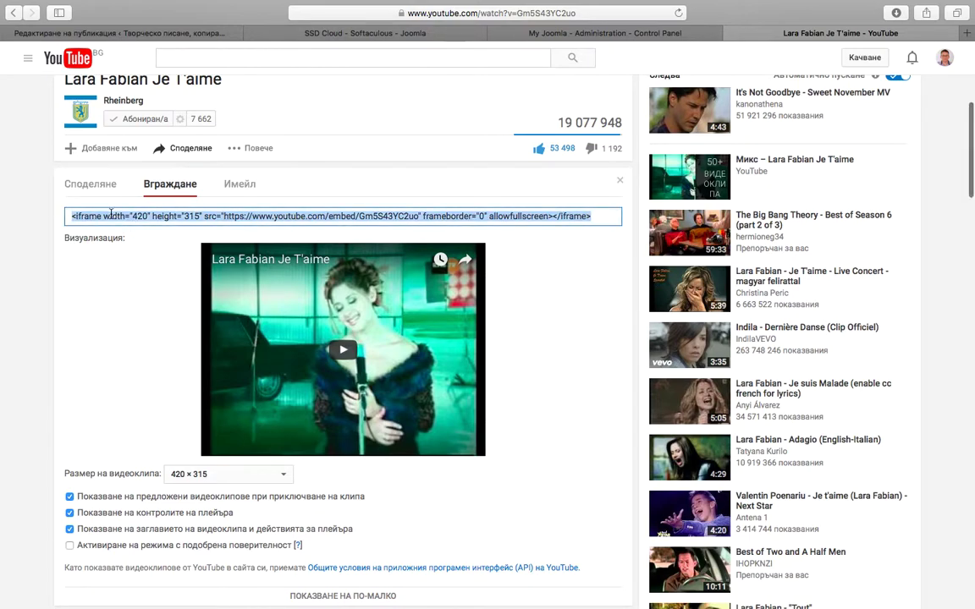
right_click(114, 215)
click(176, 266)
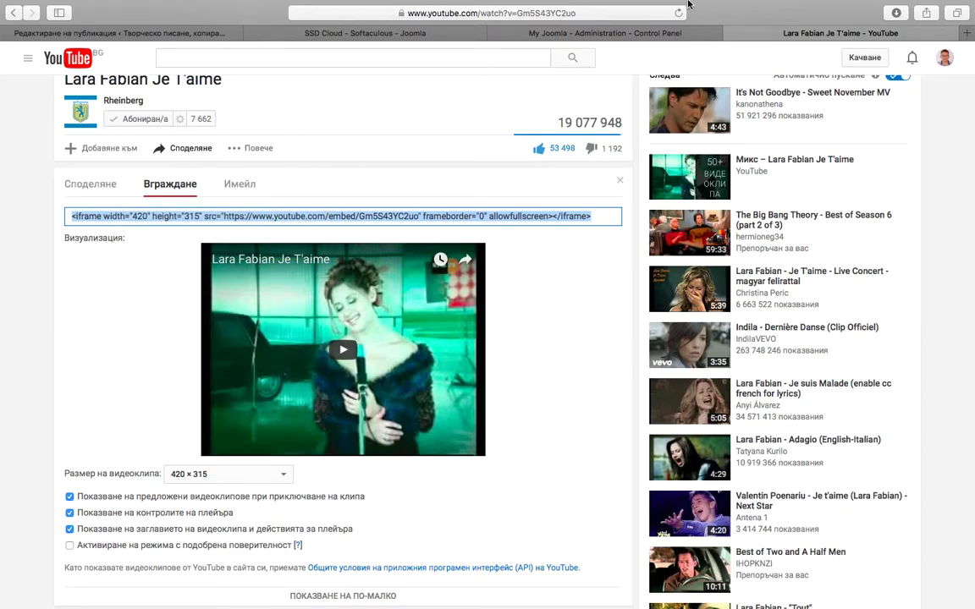
Open the My Joomla site's front end from the Joomla administration and return to the control panel.
click(648, 34)
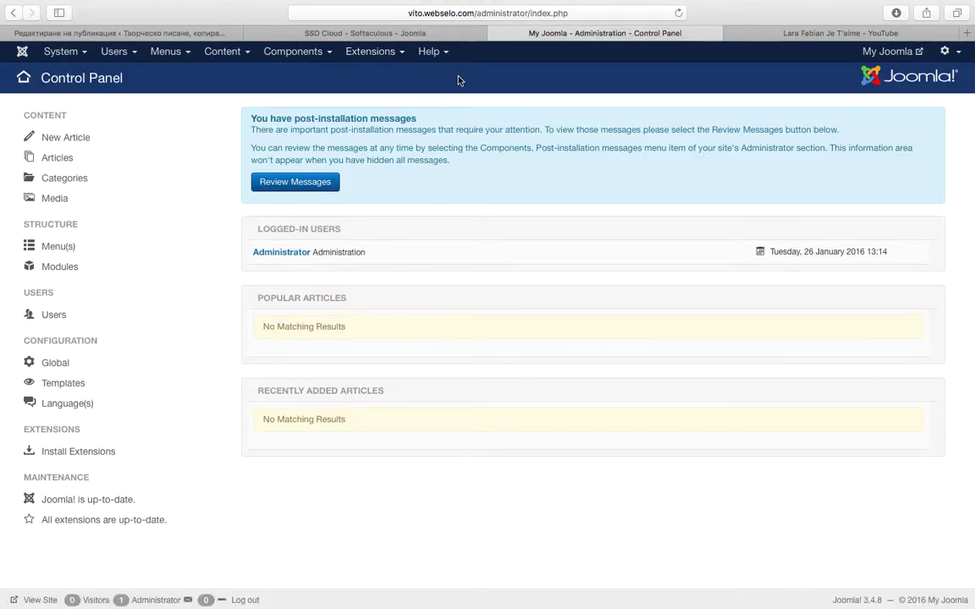
click(888, 54)
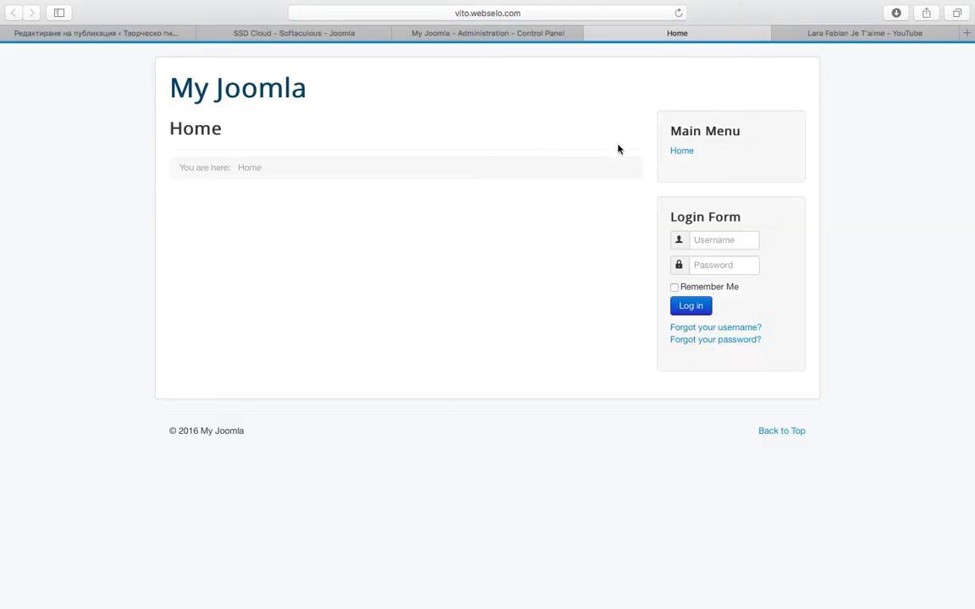
click(515, 37)
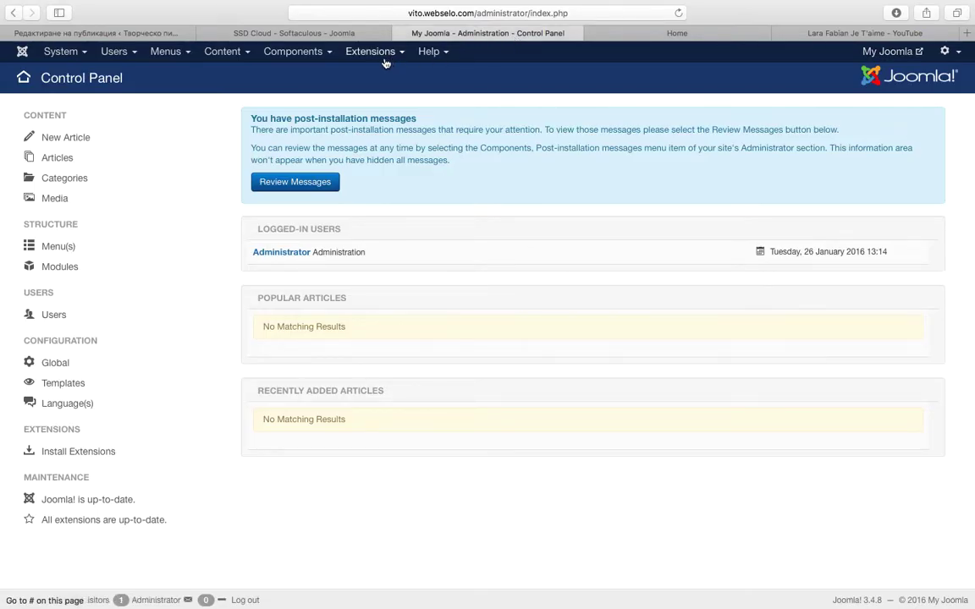
Enable Preview Module Positions in the global template options, then save and close them.
click(379, 54)
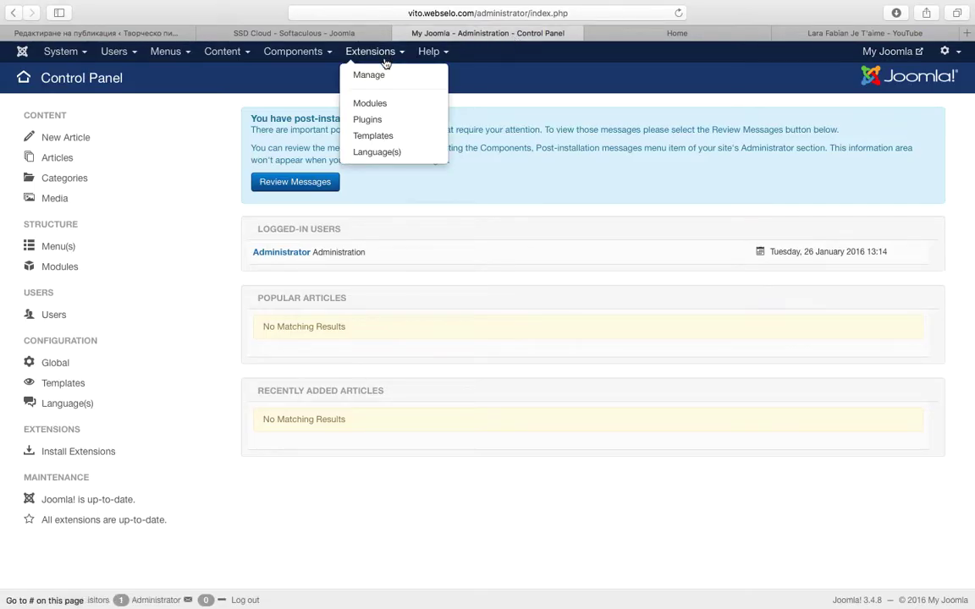
click(381, 135)
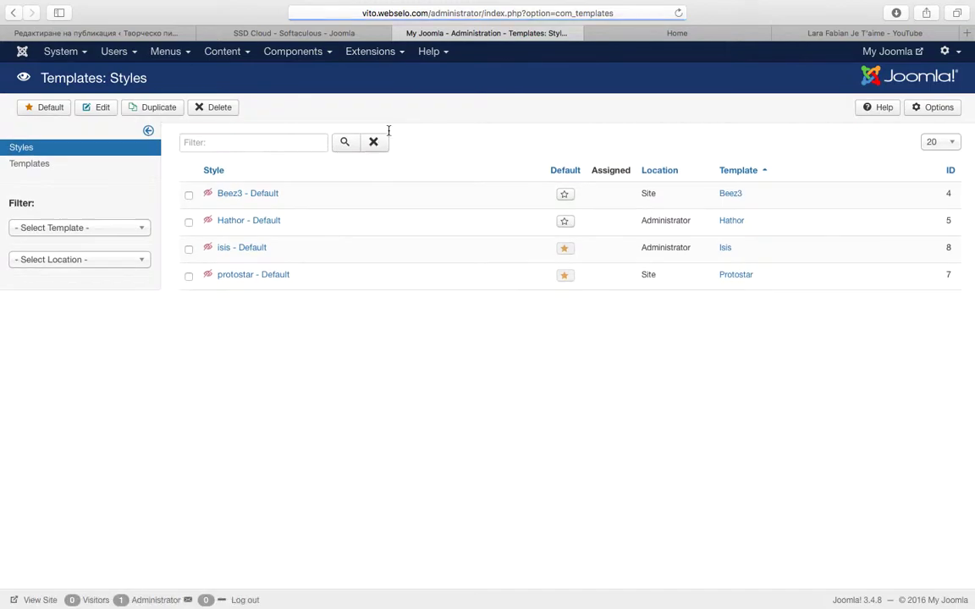
click(928, 107)
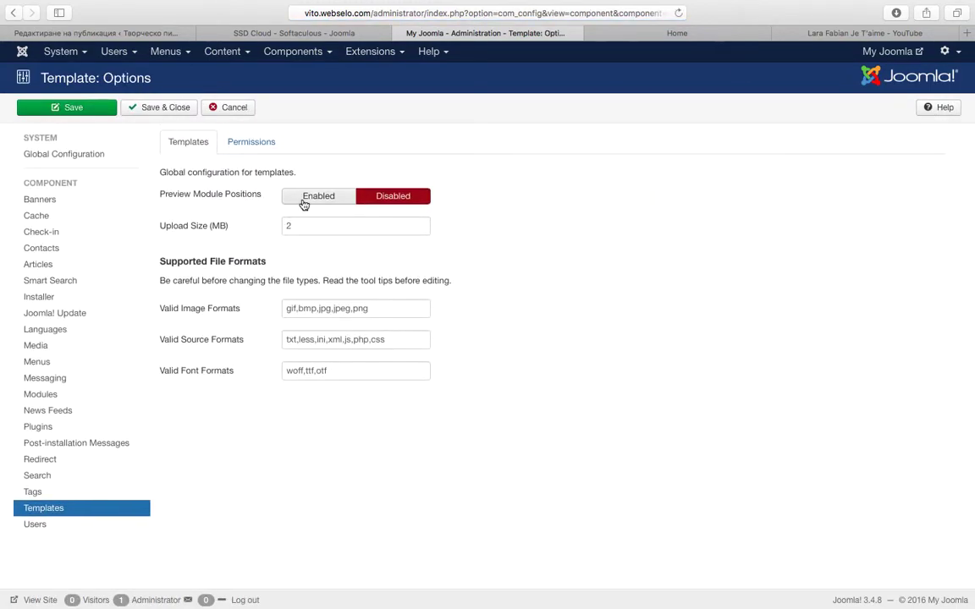
click(314, 196)
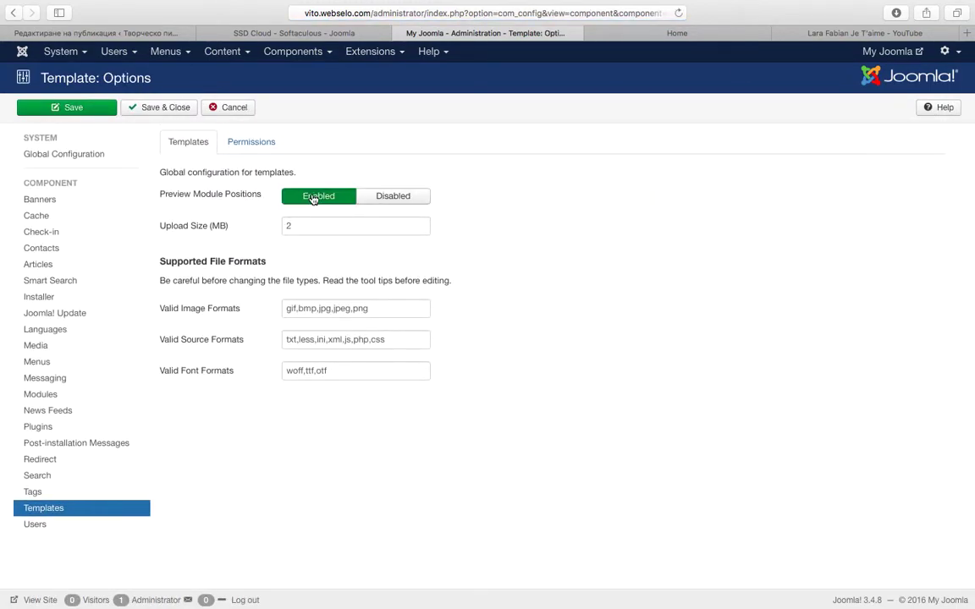
click(157, 107)
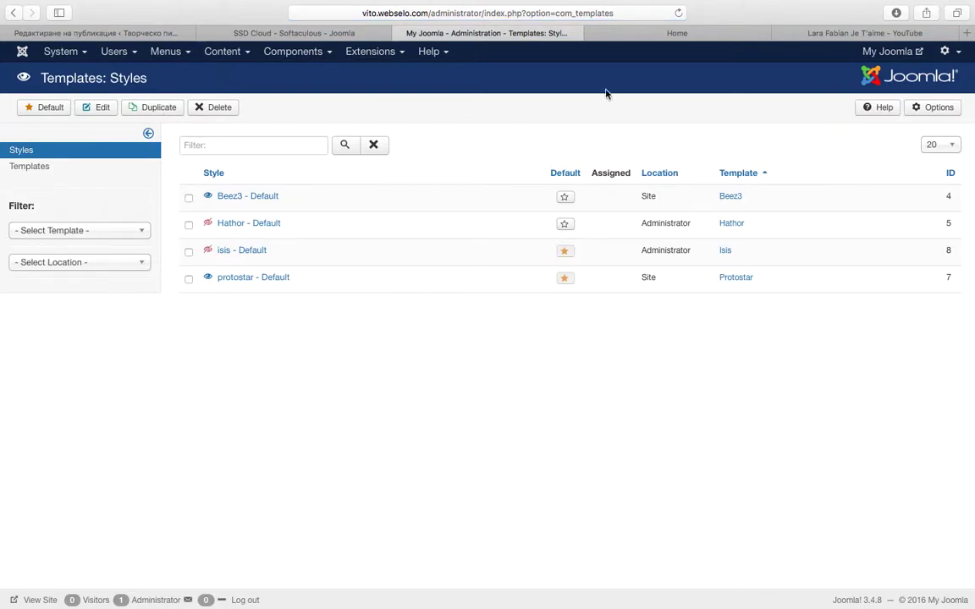
Load vito.webselo.com/?tp=1 to examine the template's module positions, and return to the normal home page.
click(651, 34)
click(677, 12)
click(624, 12)
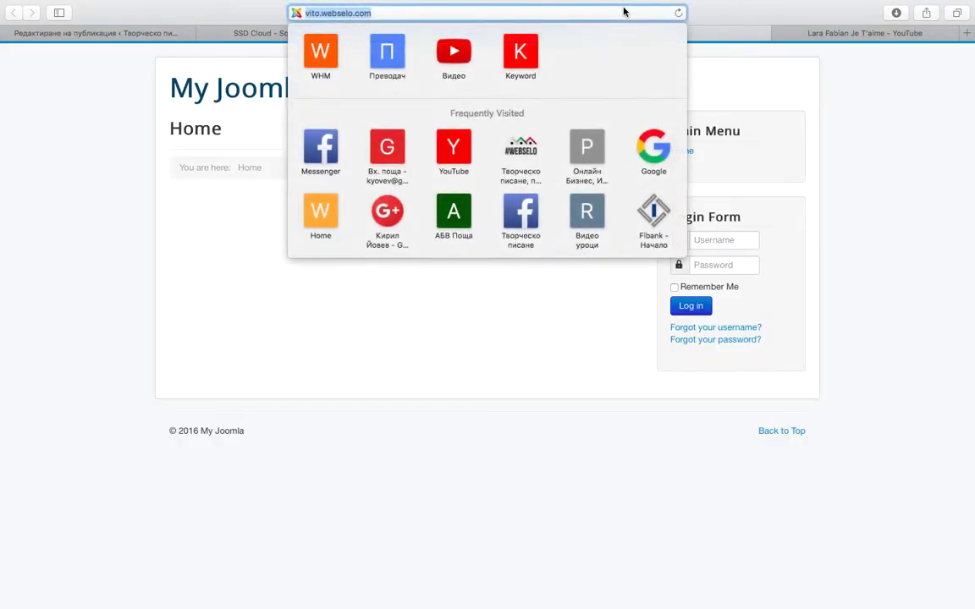
key(Right)
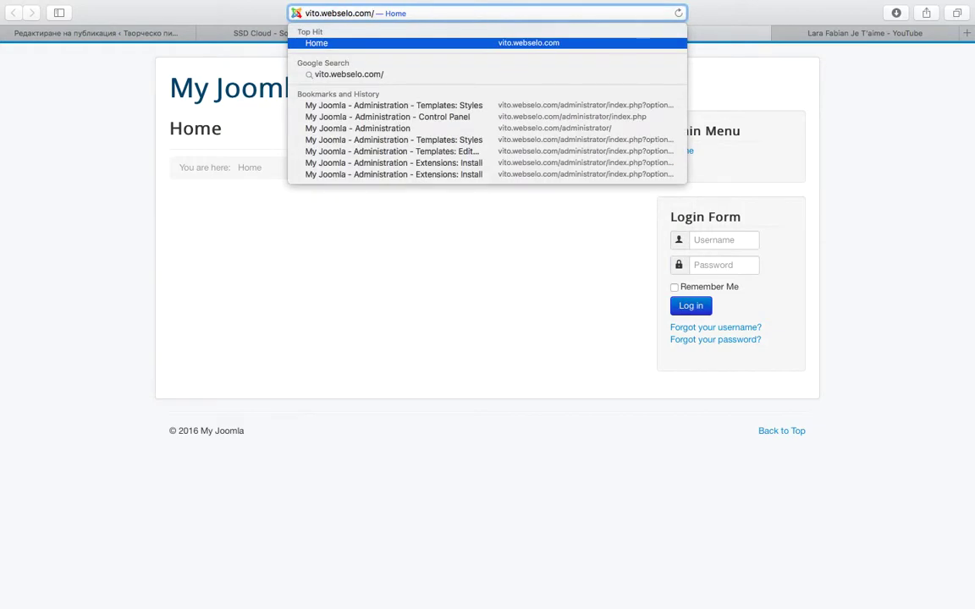
text(?)
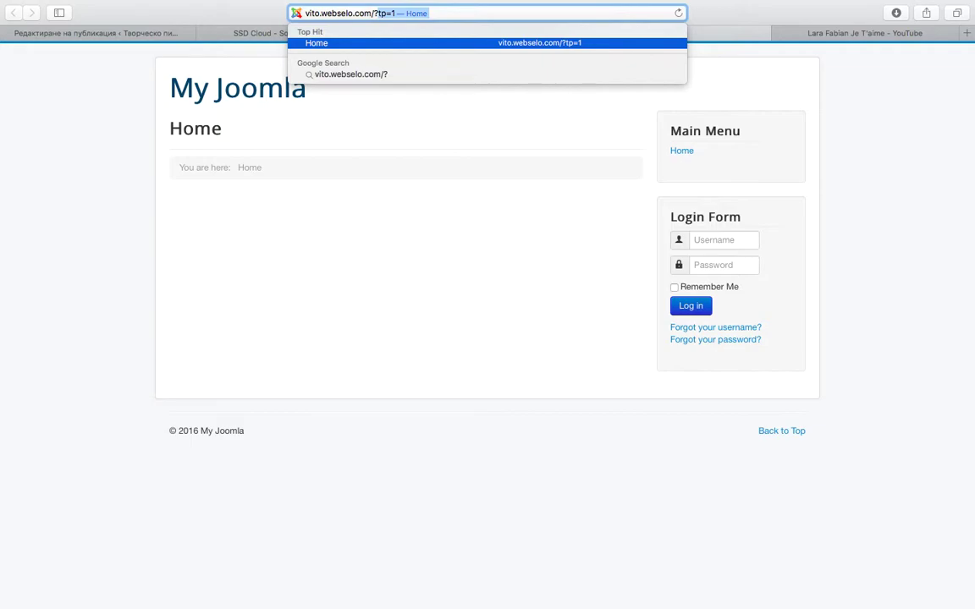
key(Return)
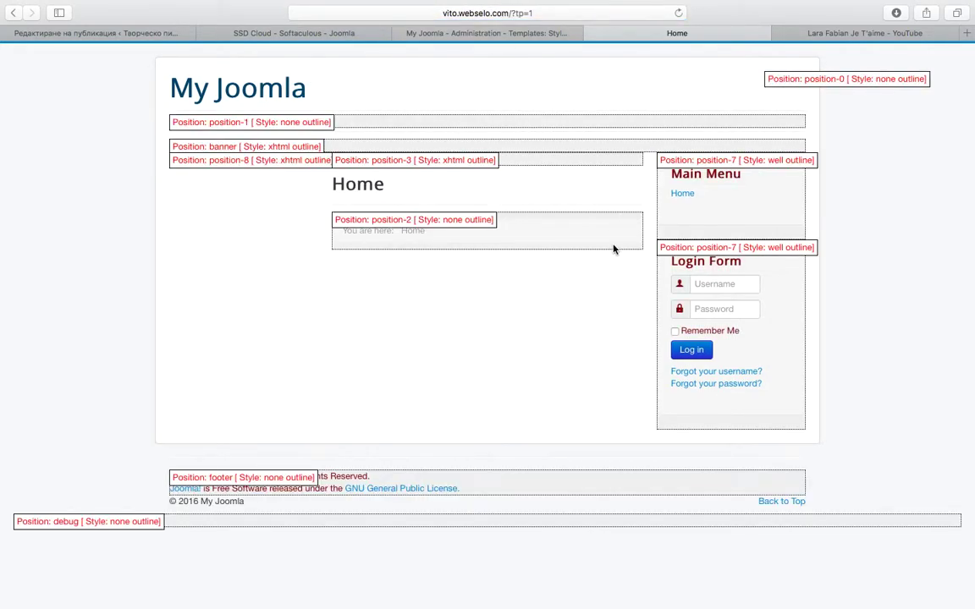
double_click(713, 246)
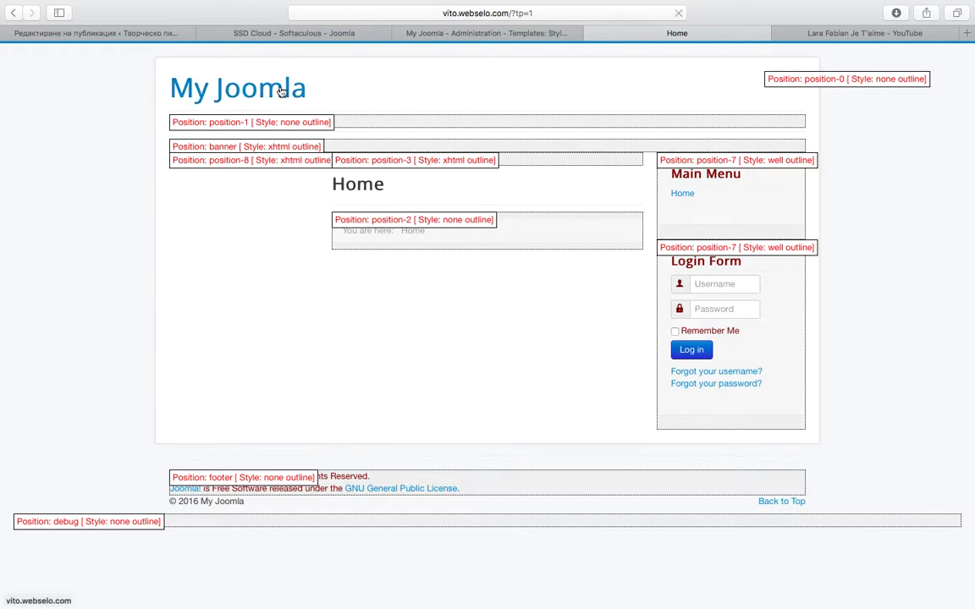
click(254, 85)
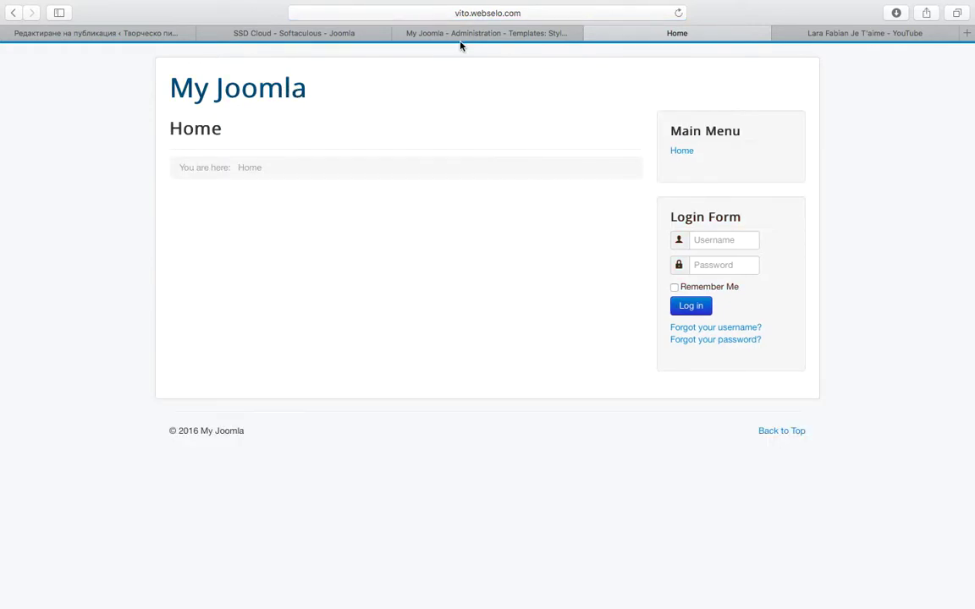
Return to the Joomla administration and create a new site module of the Custom HTML type.
click(461, 38)
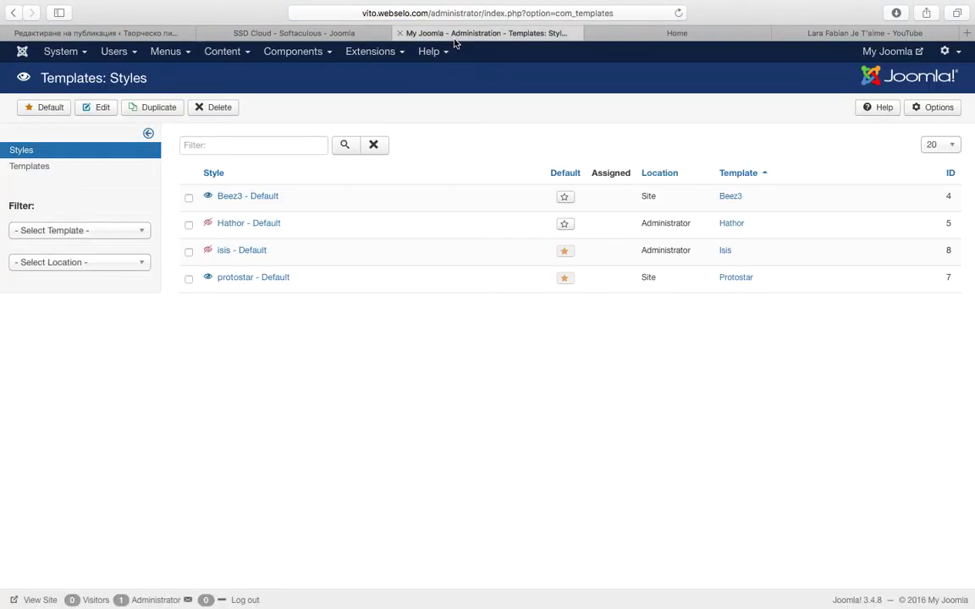
click(361, 58)
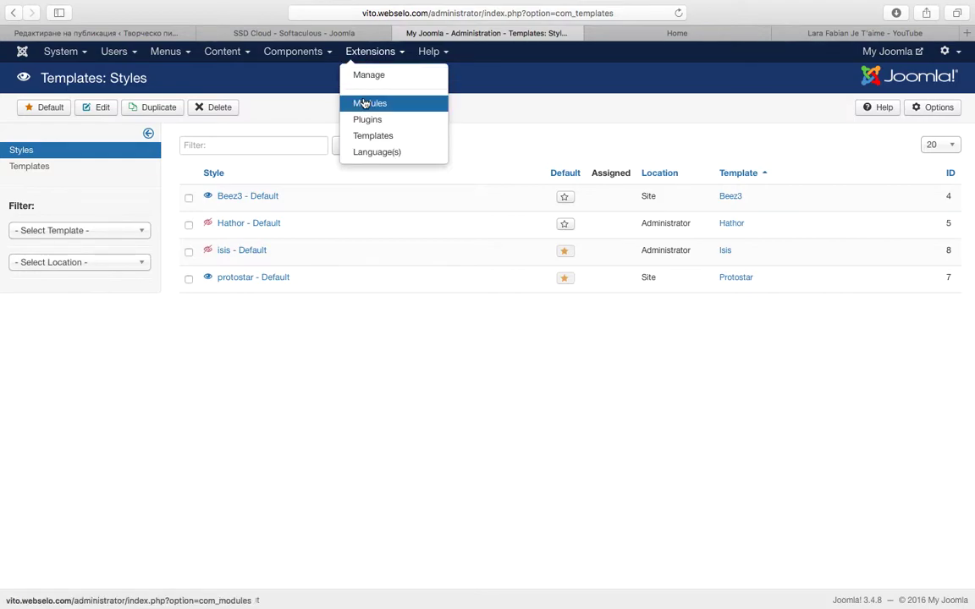
click(364, 103)
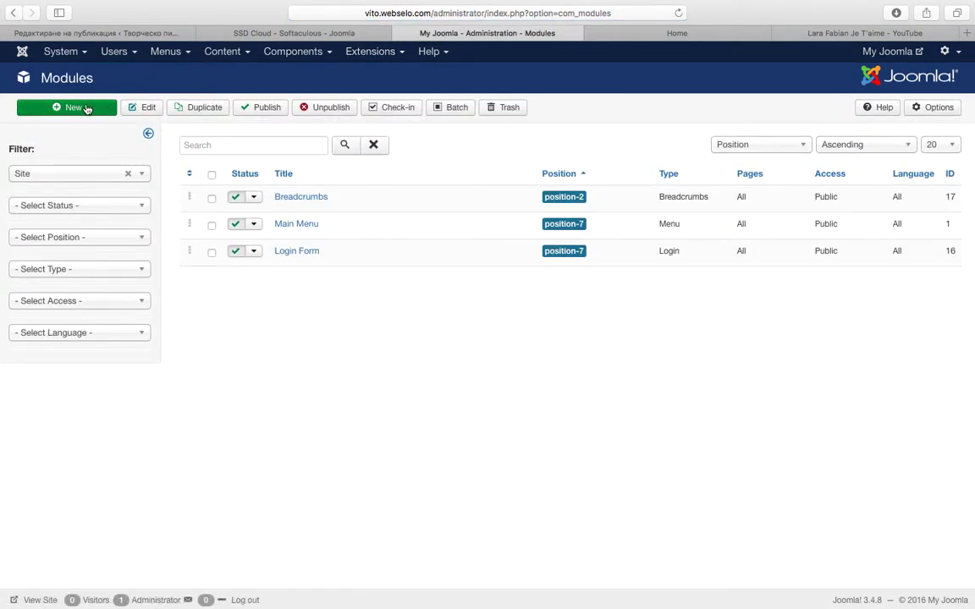
click(87, 109)
scroll(186, 331, down, 1)
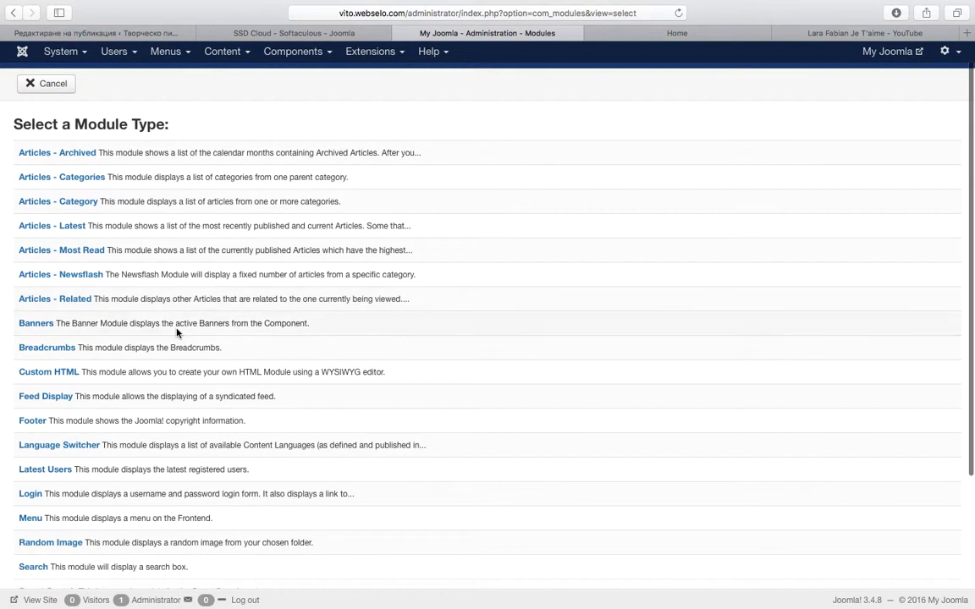
click(49, 373)
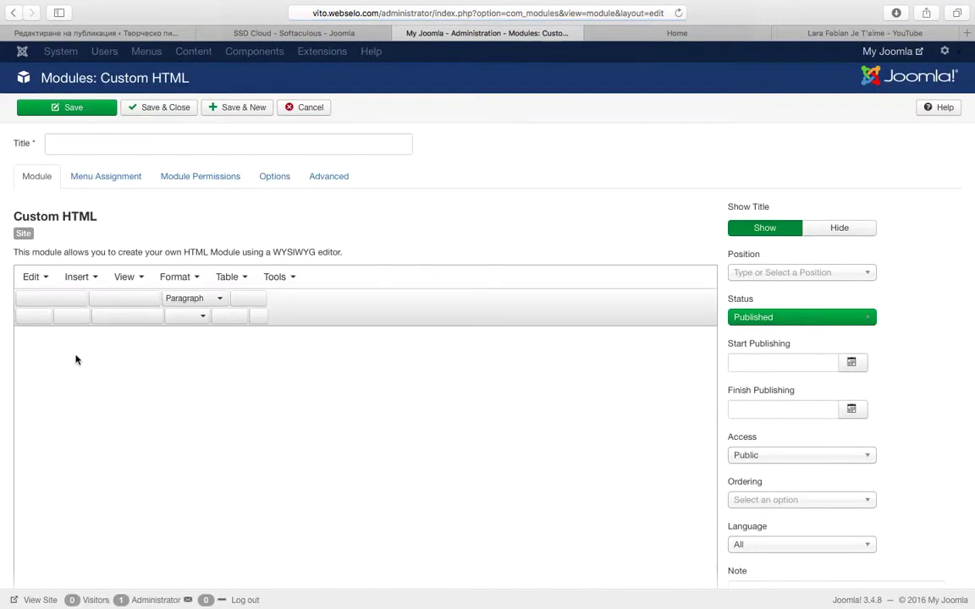
Title the module "Име на модула" and enter "Съдържание на модула." as its content.
click(137, 151)
text(Име на модула)
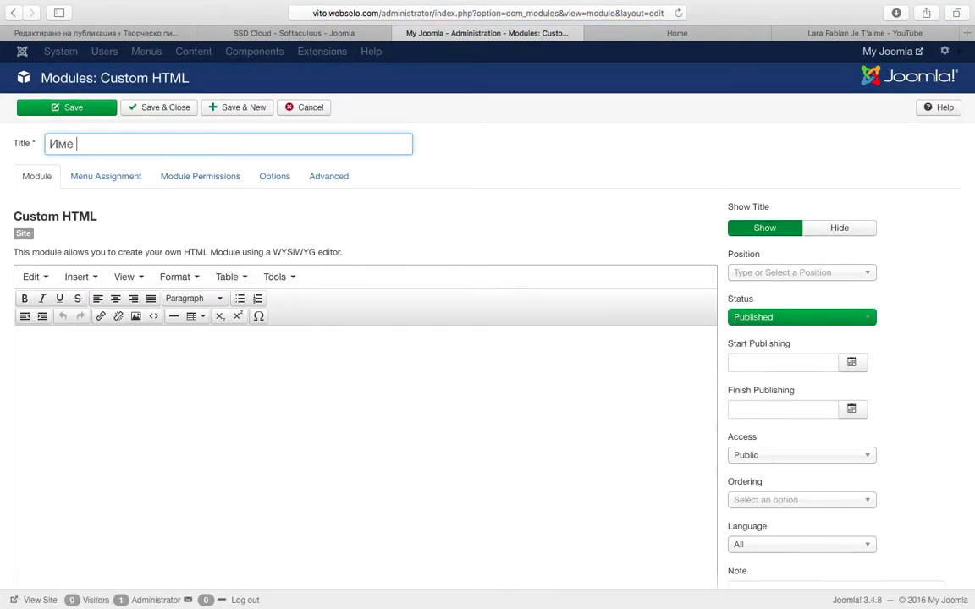
click(99, 385)
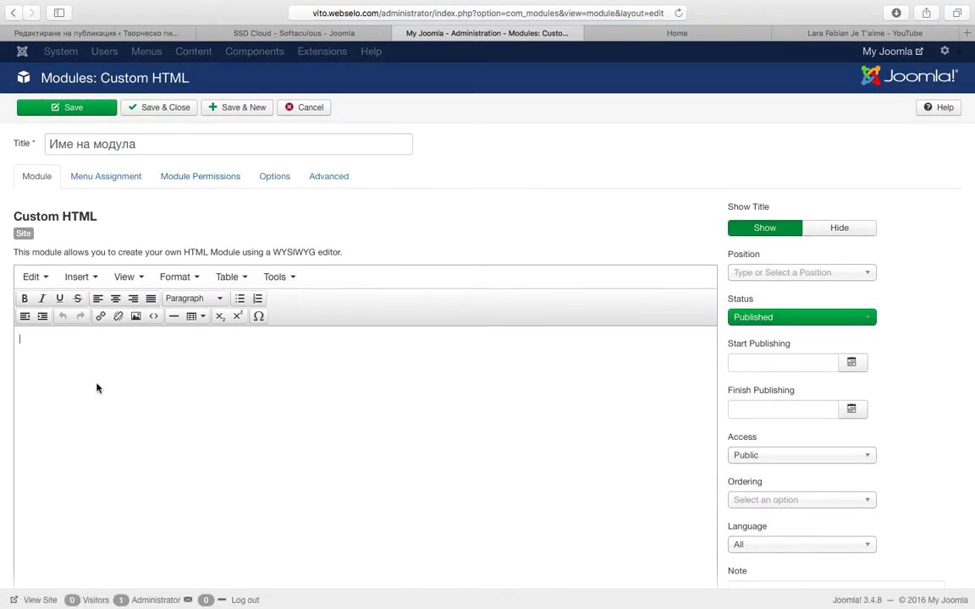
text(Съдържание на модула.)
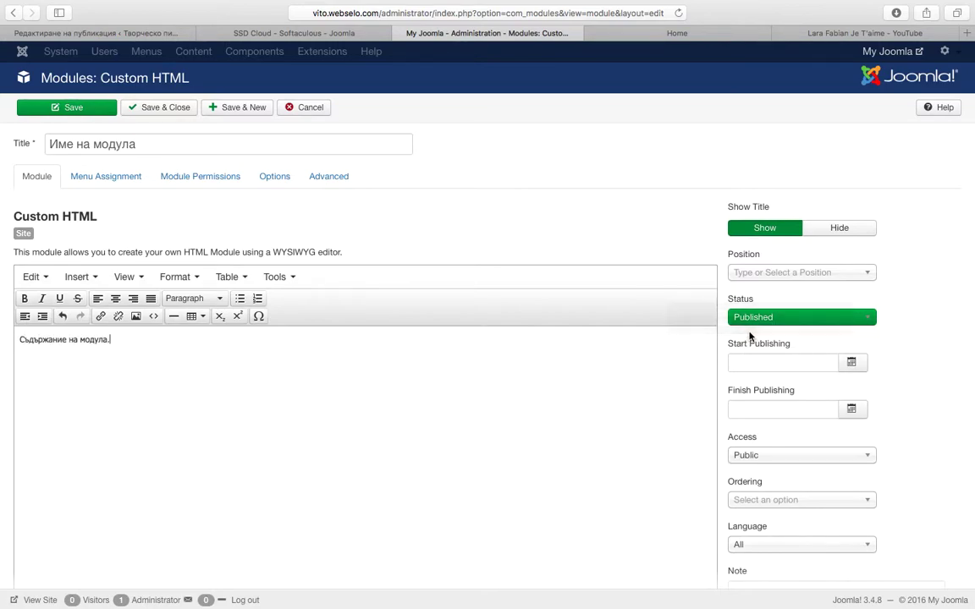
Assign the module to Protostar's Right [position-7] position and save it.
click(744, 275)
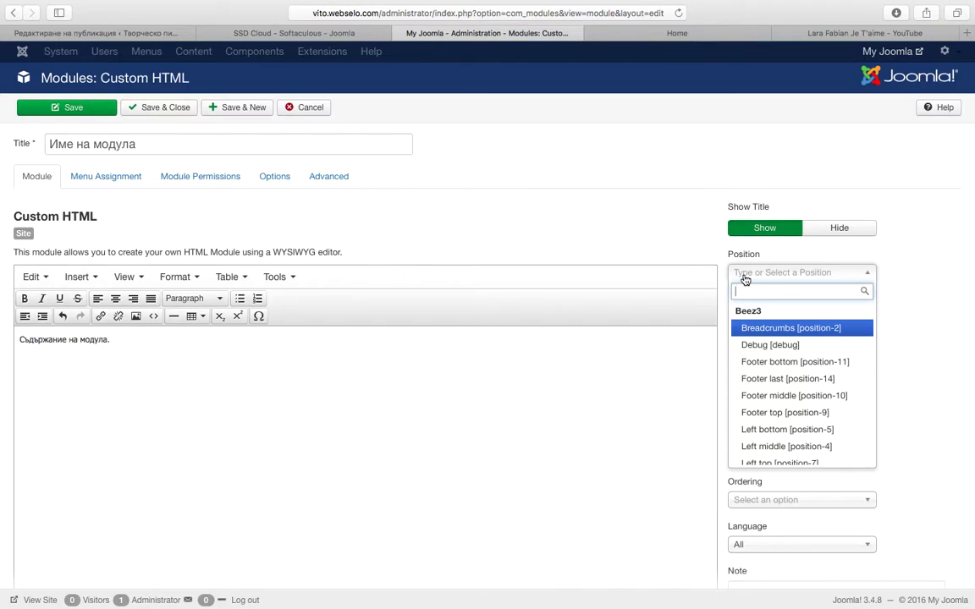
text(pos)
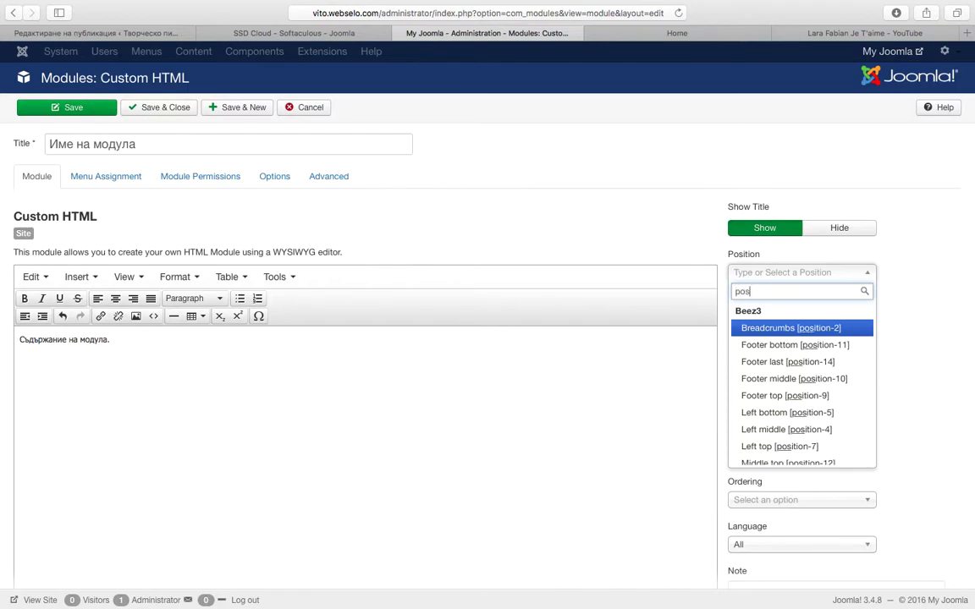
text(ition-7)
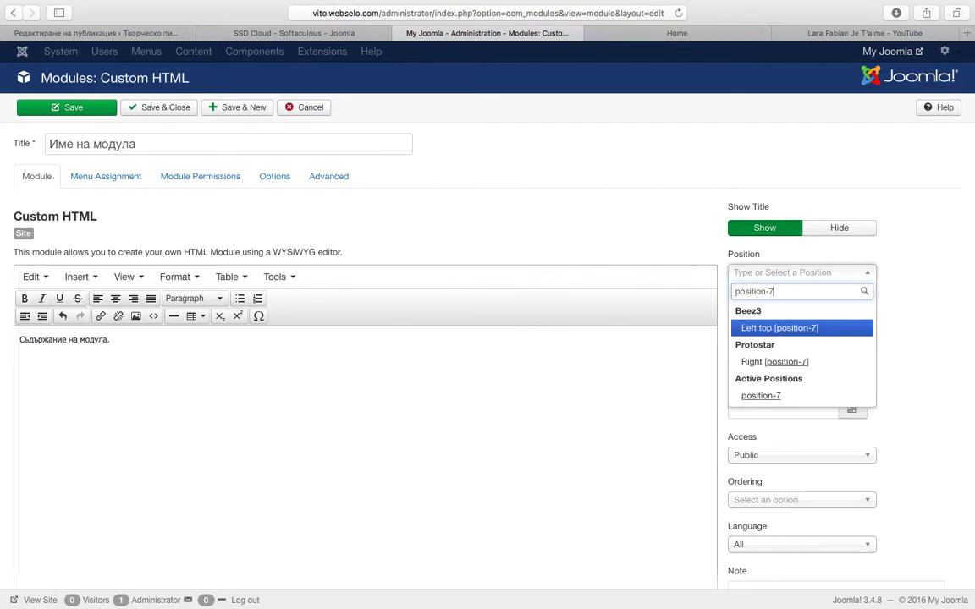
click(833, 366)
click(103, 112)
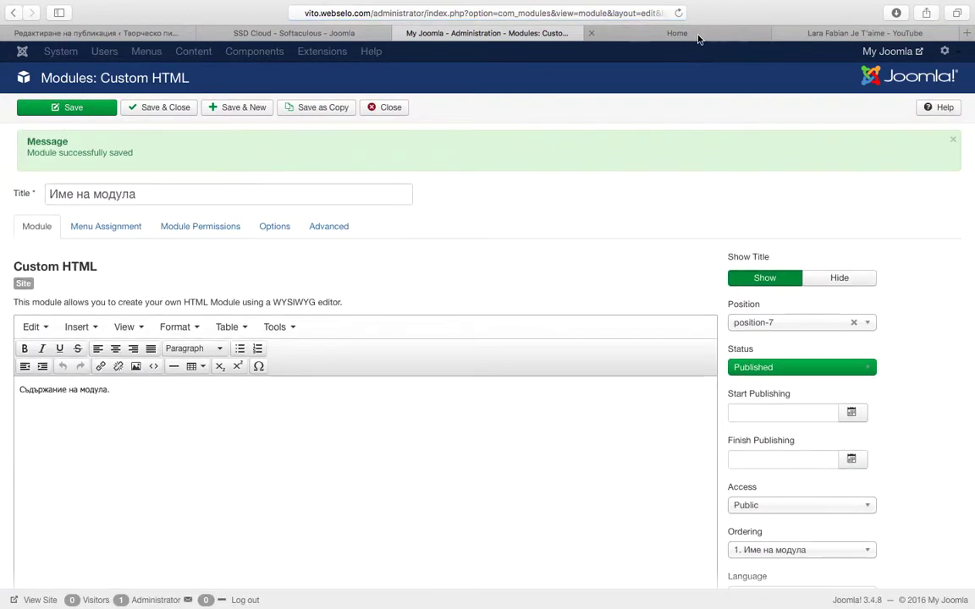
Reload the site's home page to check where the new module is placed, and return to the module editor.
click(700, 36)
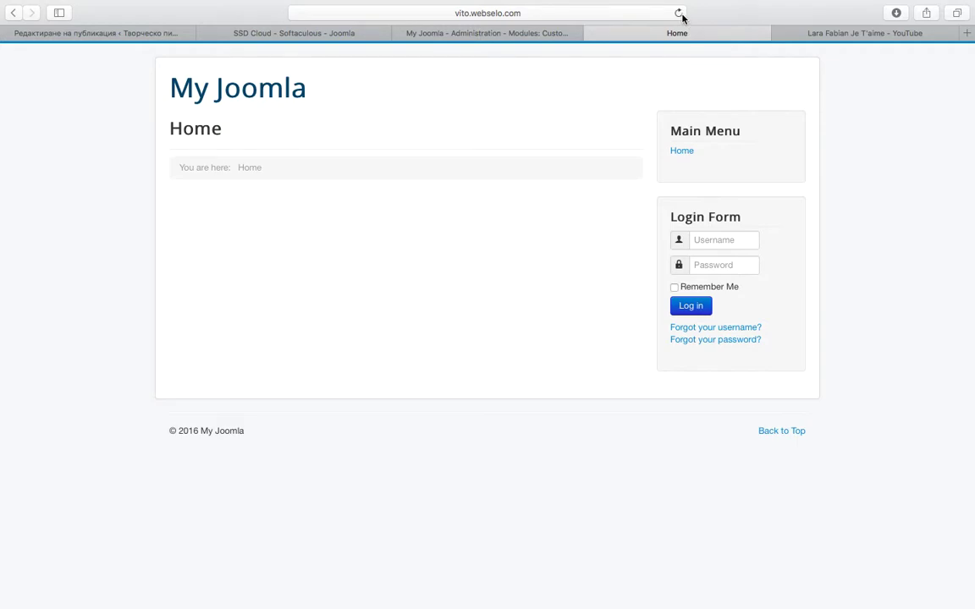
click(678, 13)
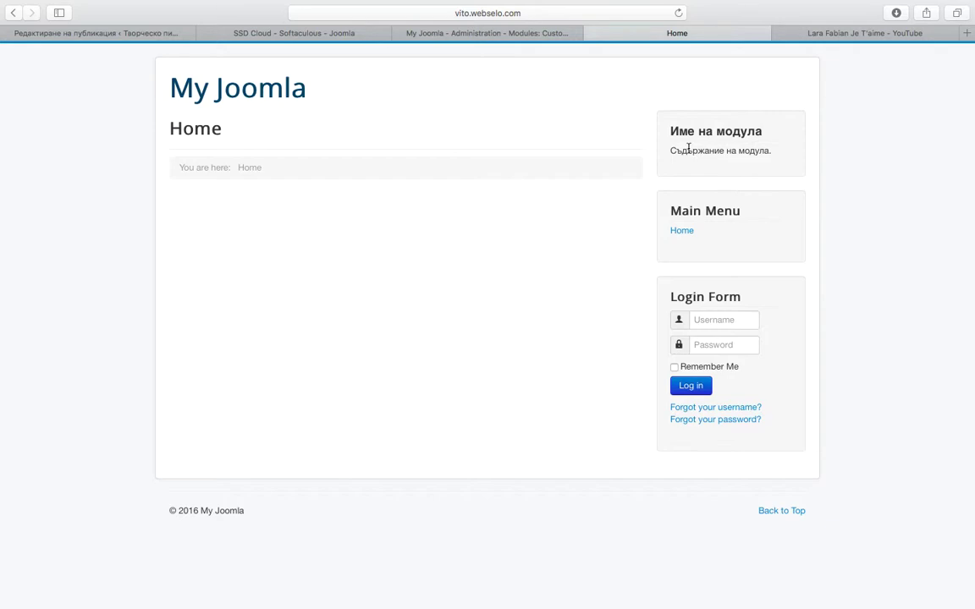
click(512, 34)
Add an empty line below the module's text and open the content's HTML source code.
scroll(411, 311, down, 1)
key(Return)
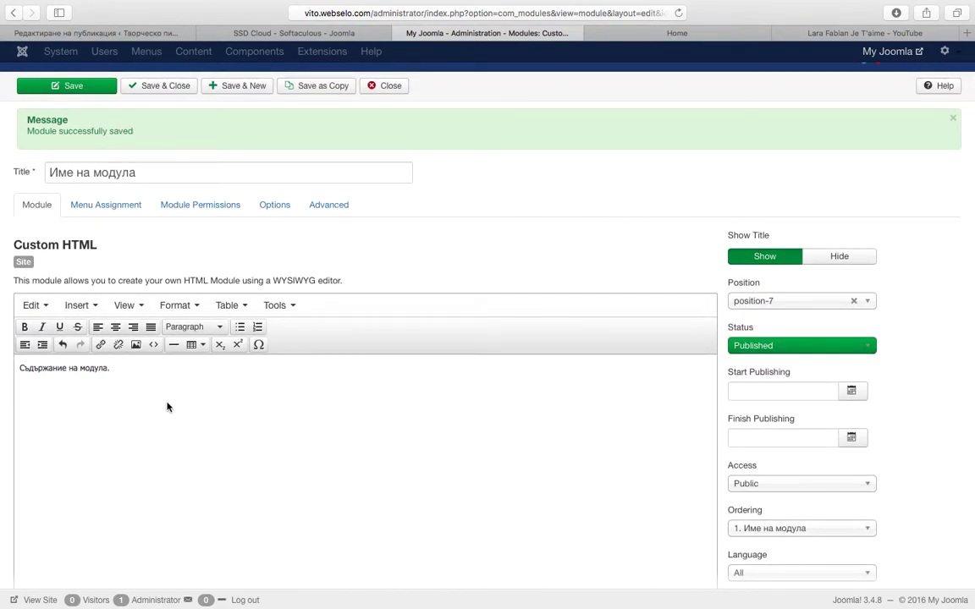
click(291, 308)
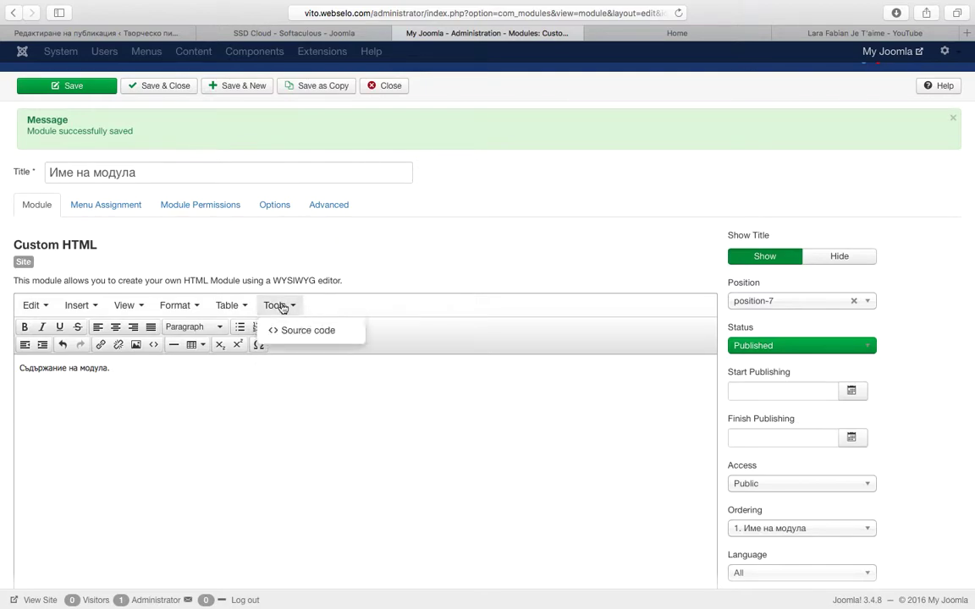
click(301, 331)
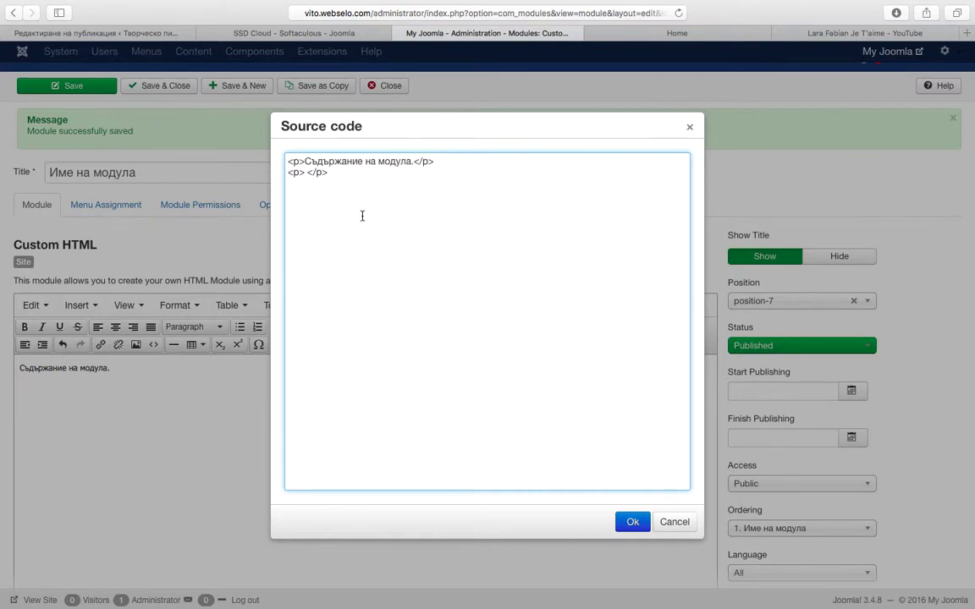
Switch to the YouTube page and copy the Lara Fabian video's iframe embed code.
click(808, 33)
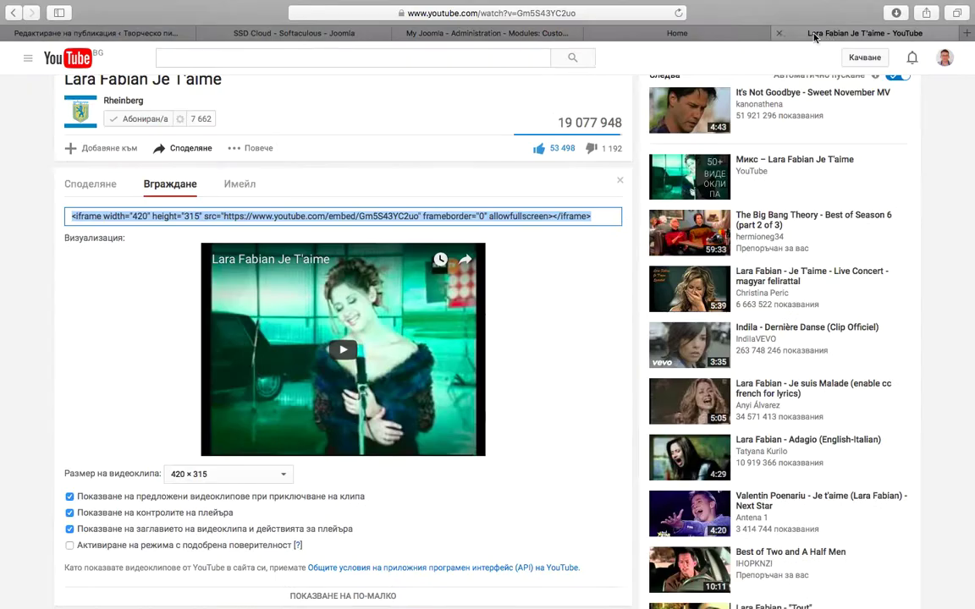
right_click(334, 218)
click(380, 274)
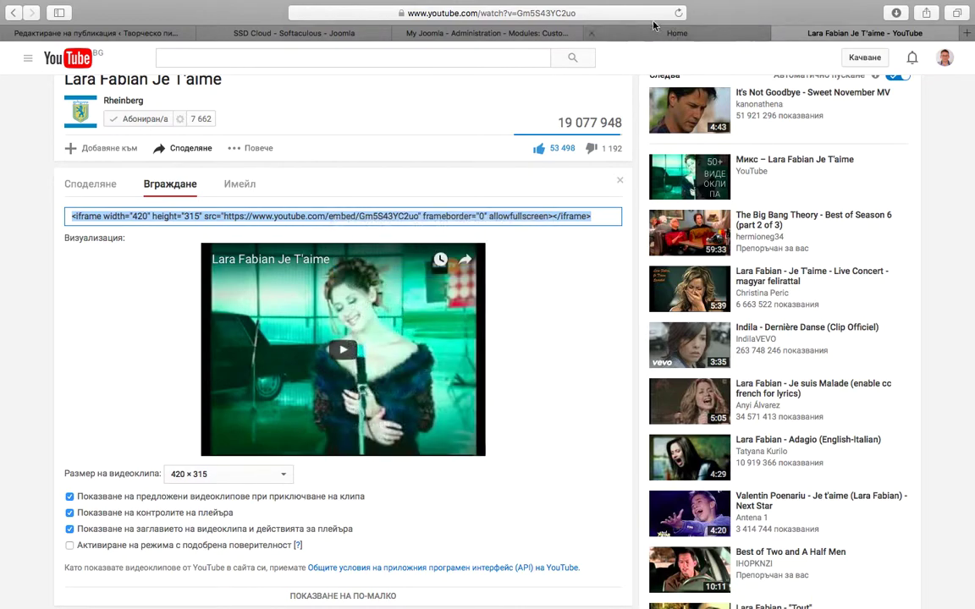
Try to embed the video by pasting the iframe code below the paragraphs in the module's source code, and save the module.
click(518, 36)
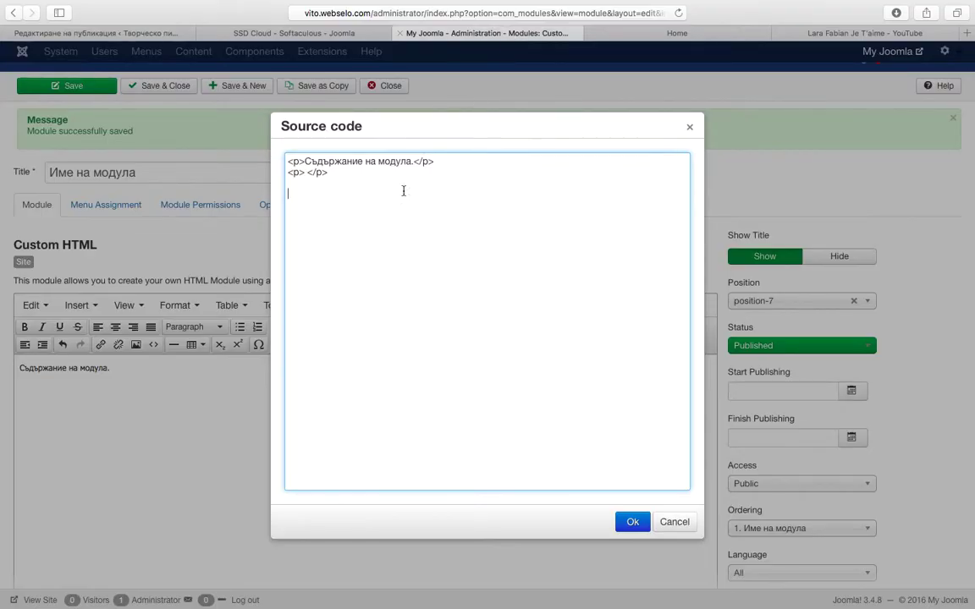
right_click(375, 240)
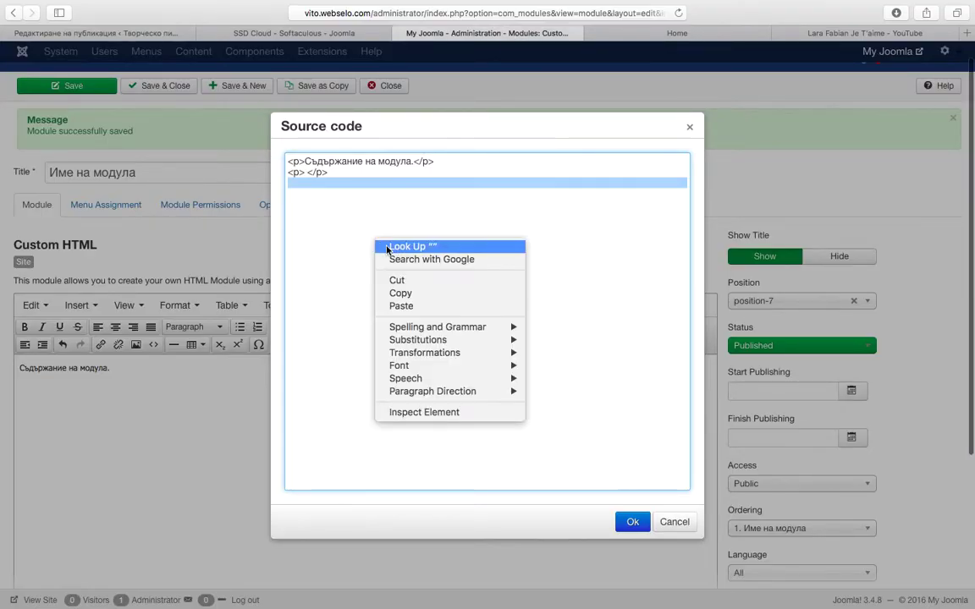
click(412, 307)
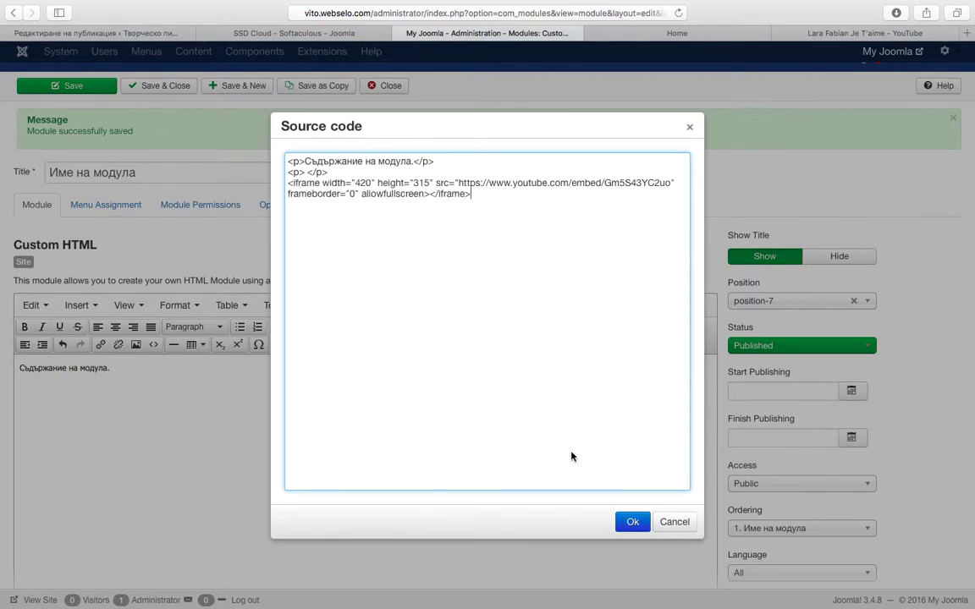
click(632, 522)
click(78, 86)
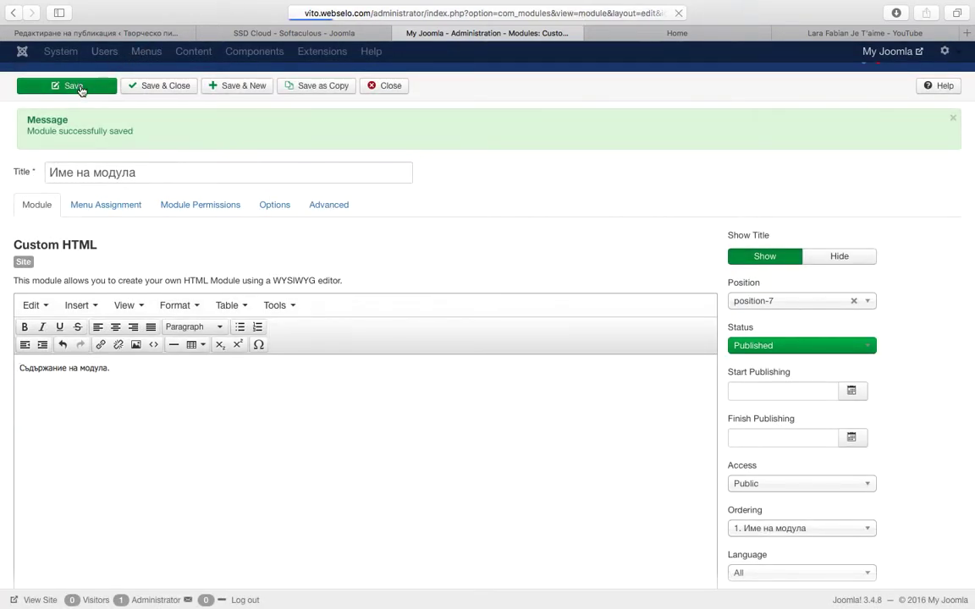
Reload the site's home page to check the module for the embedded video, and return to the administration.
click(692, 34)
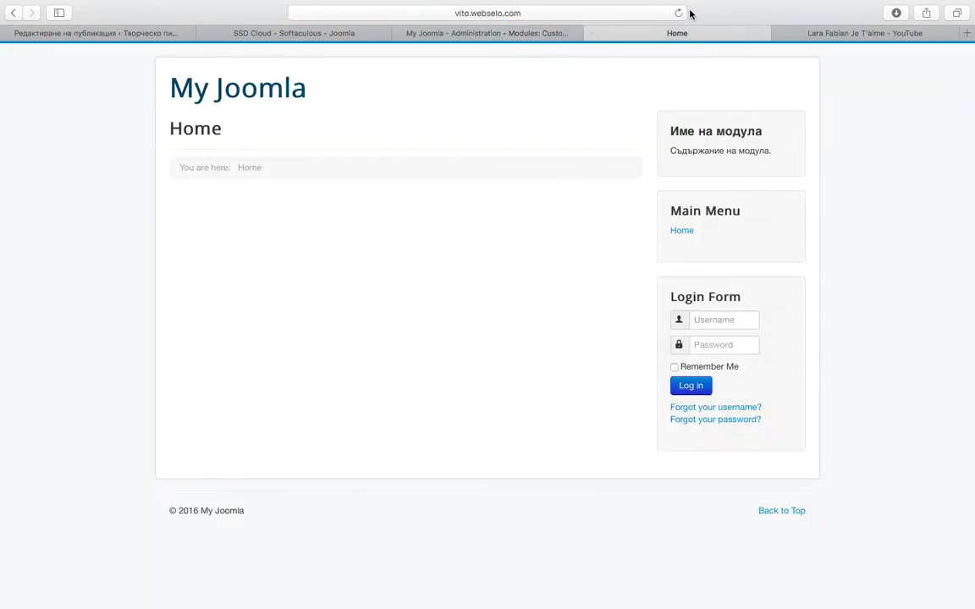
click(680, 14)
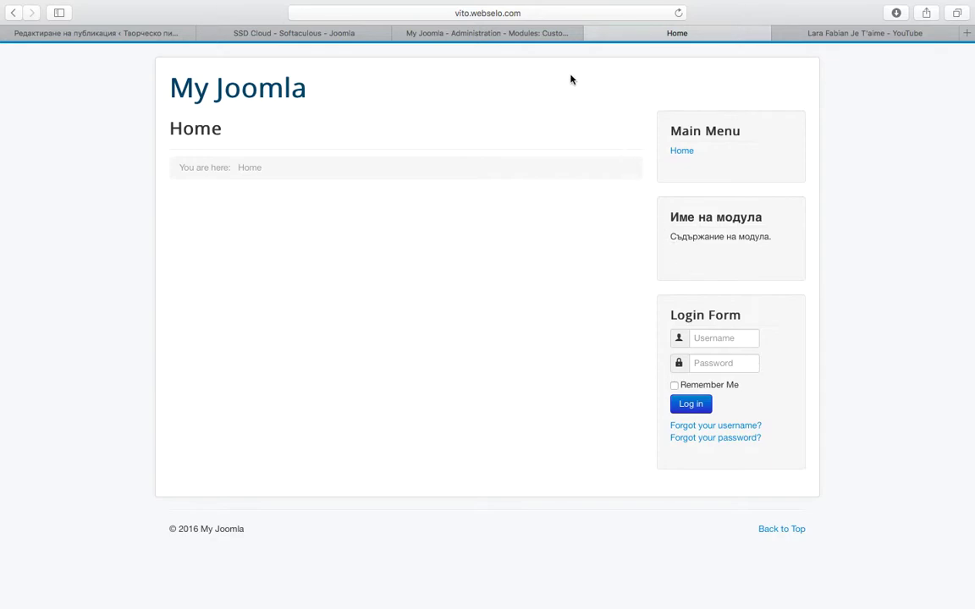
click(480, 34)
Save and close the module, and filter the plugin list by the editors type.
click(152, 108)
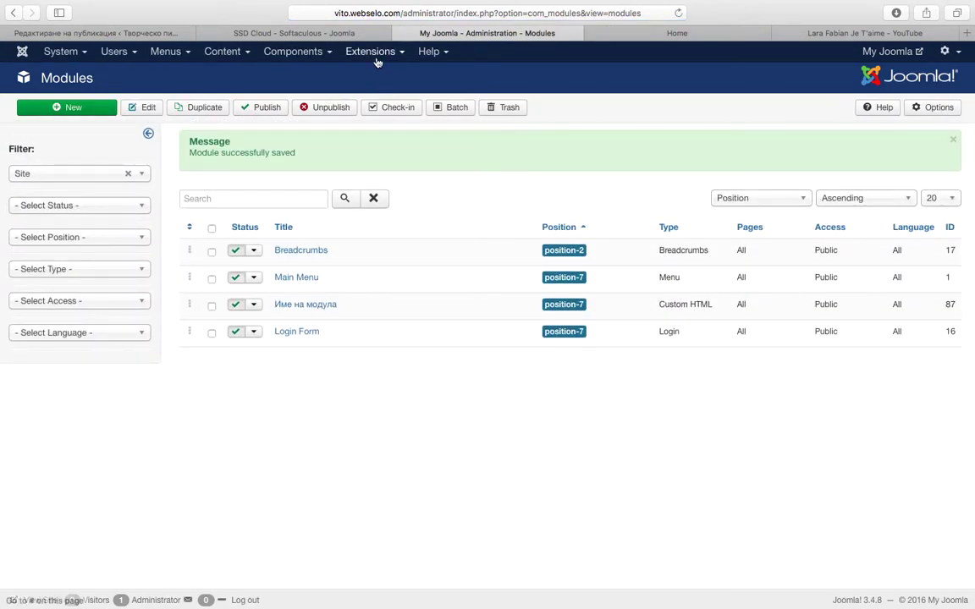
click(370, 54)
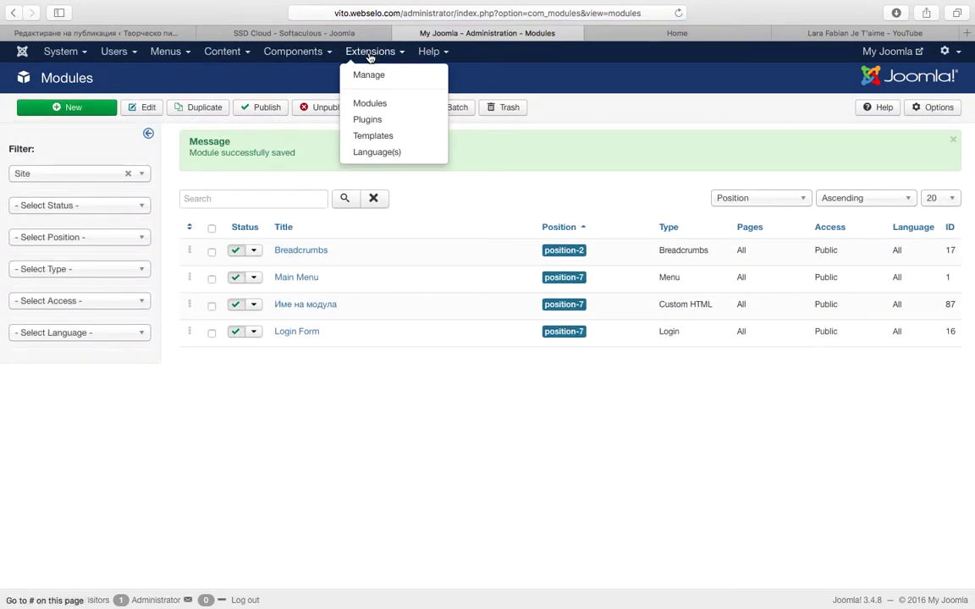
click(376, 124)
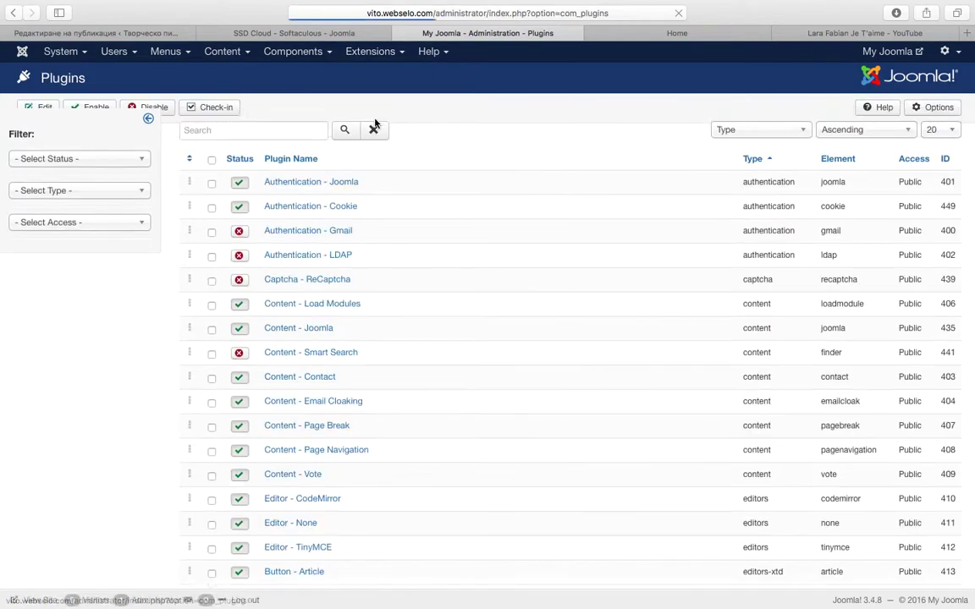
click(89, 213)
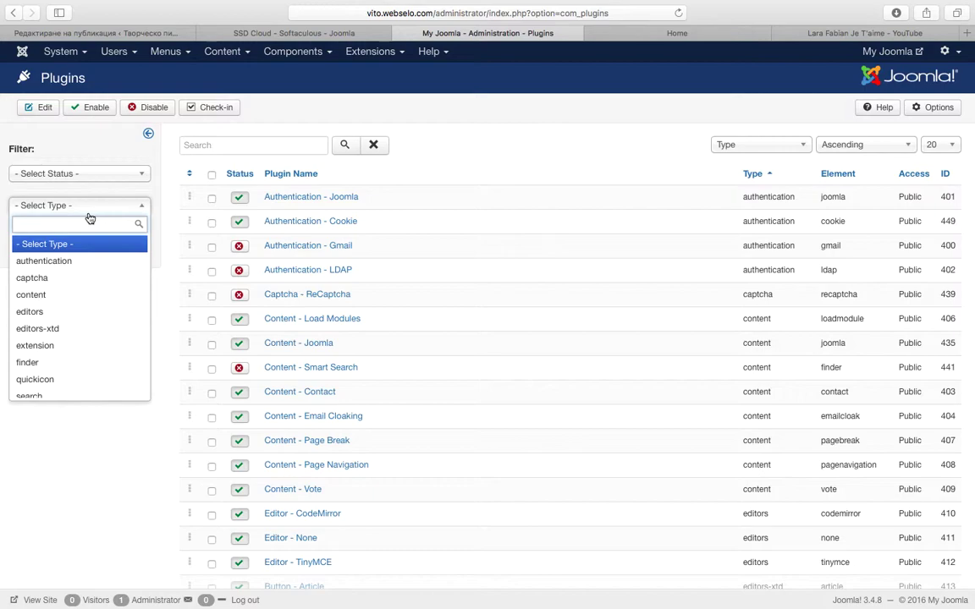
text(edi)
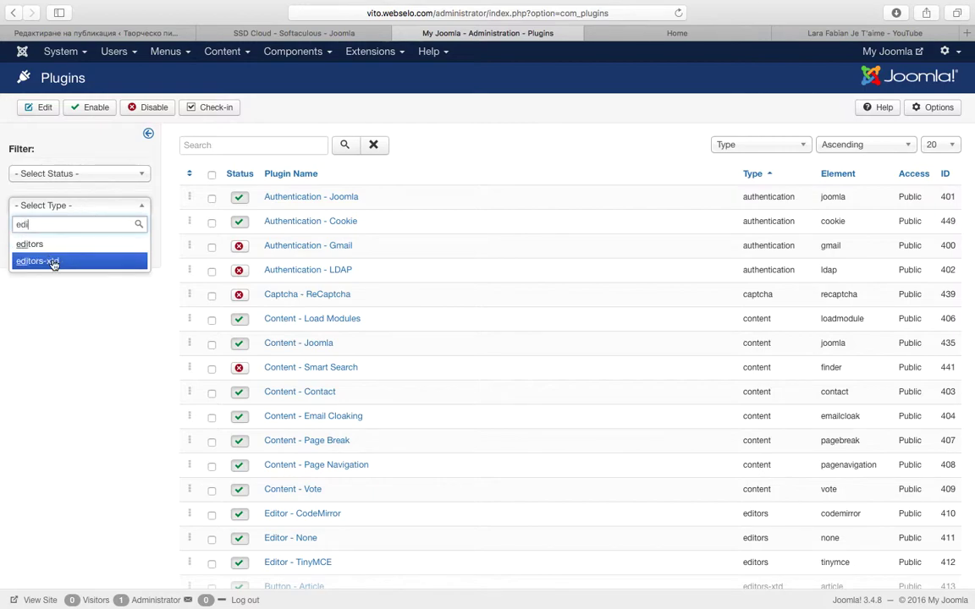
click(41, 244)
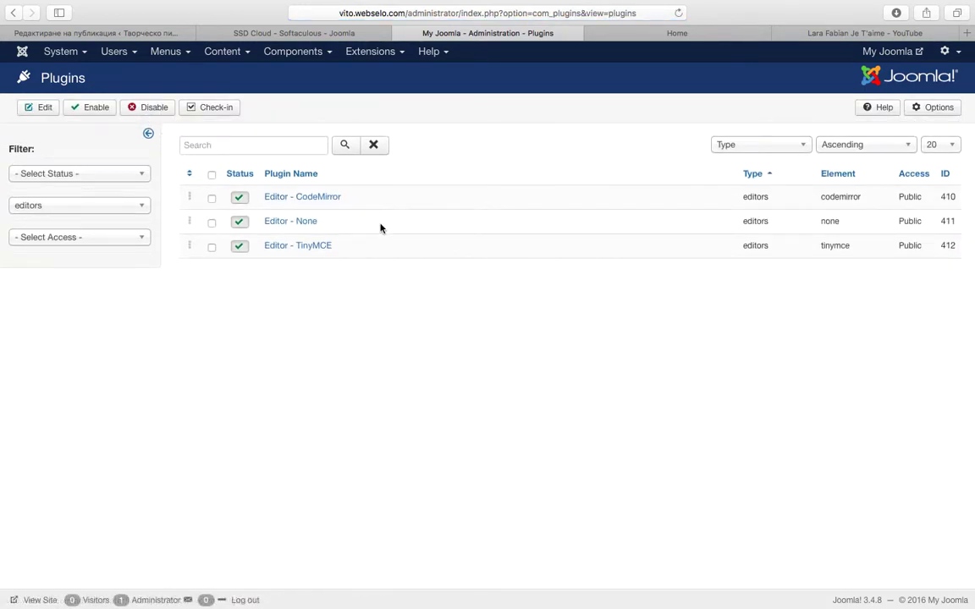
Remove iframe from the prohibited elements of the Editor - TinyMCE plugin, then save and close the plugin.
click(311, 246)
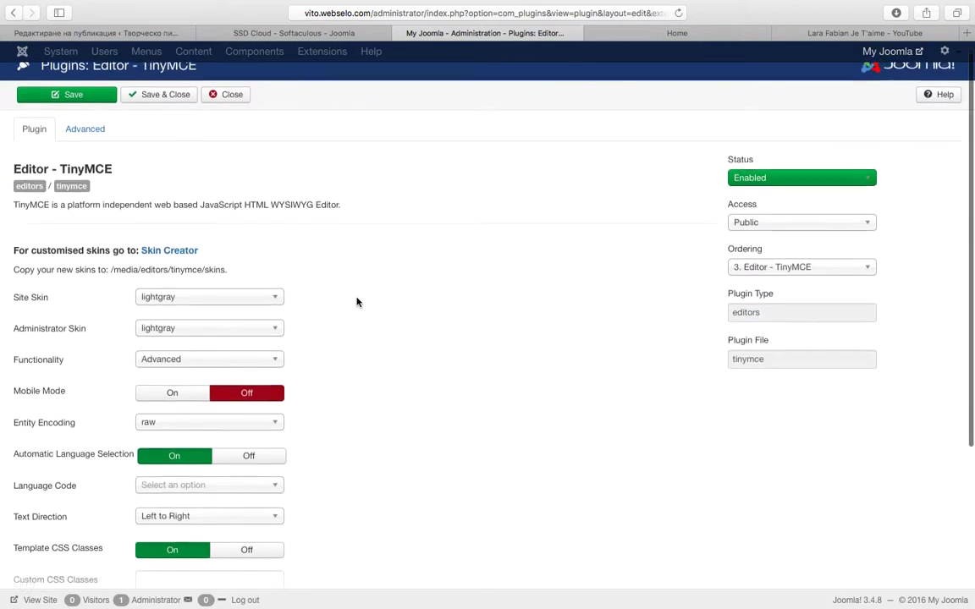
scroll(356, 302, down, 5)
mouse_move(35, 445)
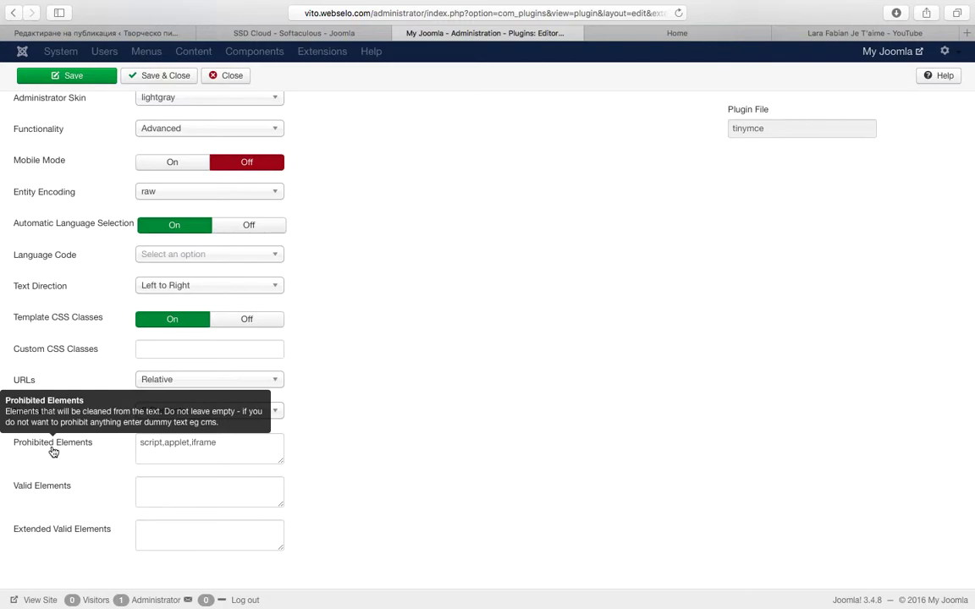
double_click(198, 443)
key(BackSpace)
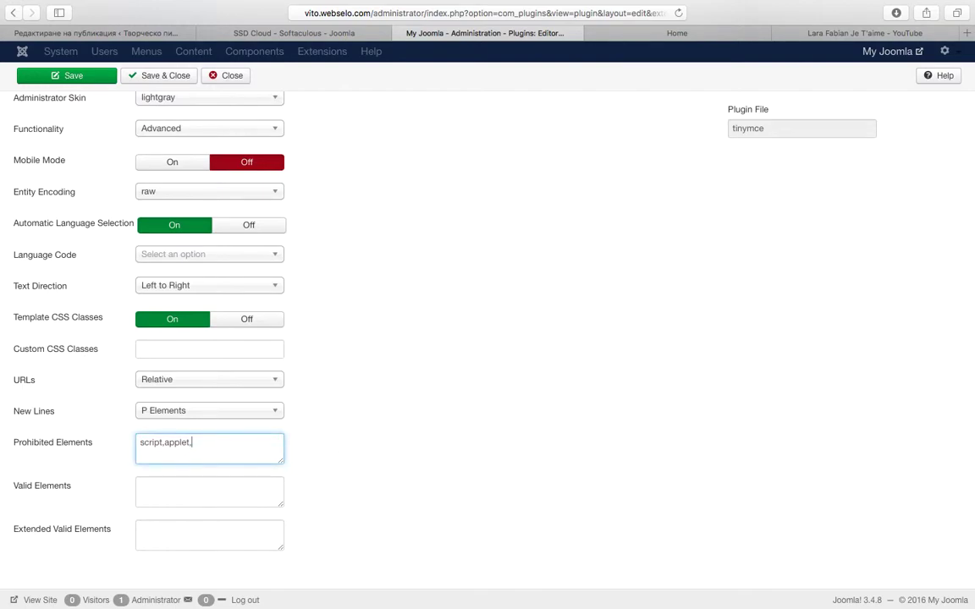
scroll(432, 402, up, 5)
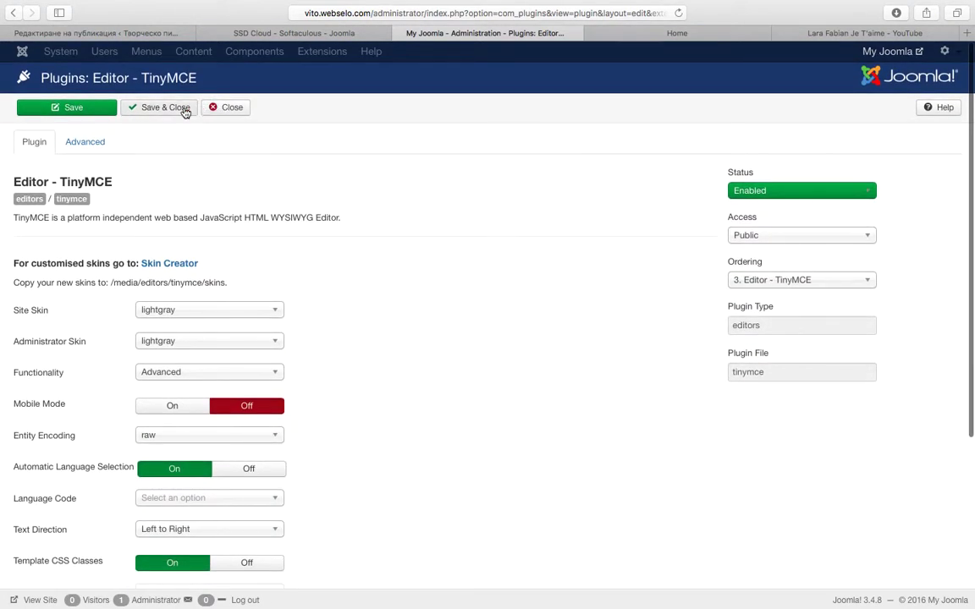
click(185, 111)
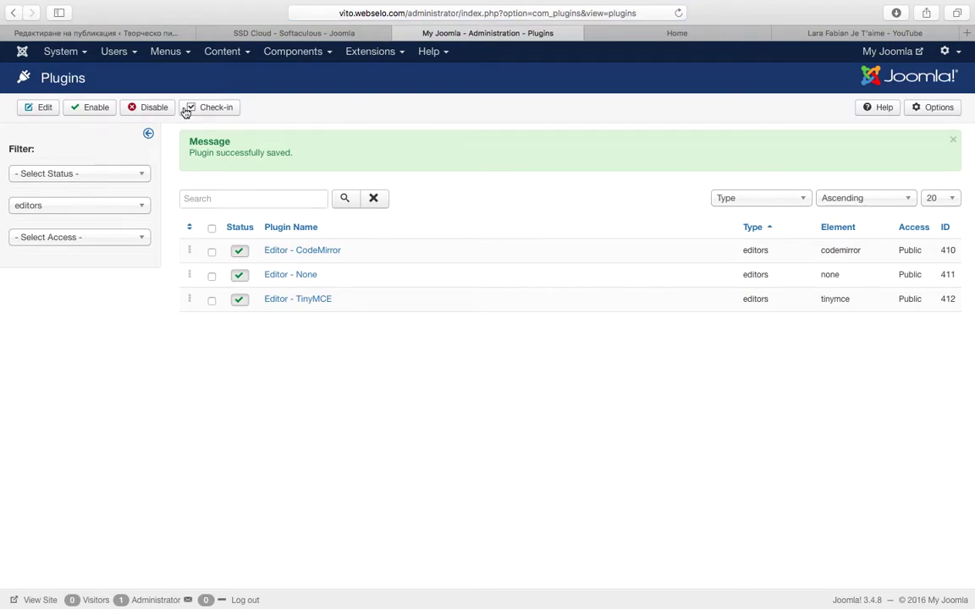
Paste the YouTube iframe code below the paragraphs in the source code of the "Име на модула" module and save it.
click(383, 60)
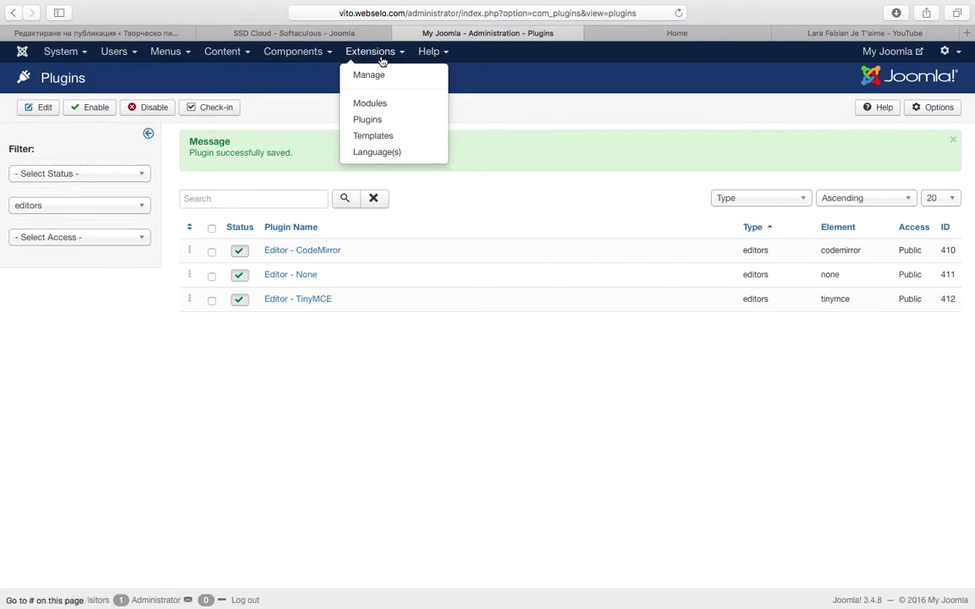
click(384, 103)
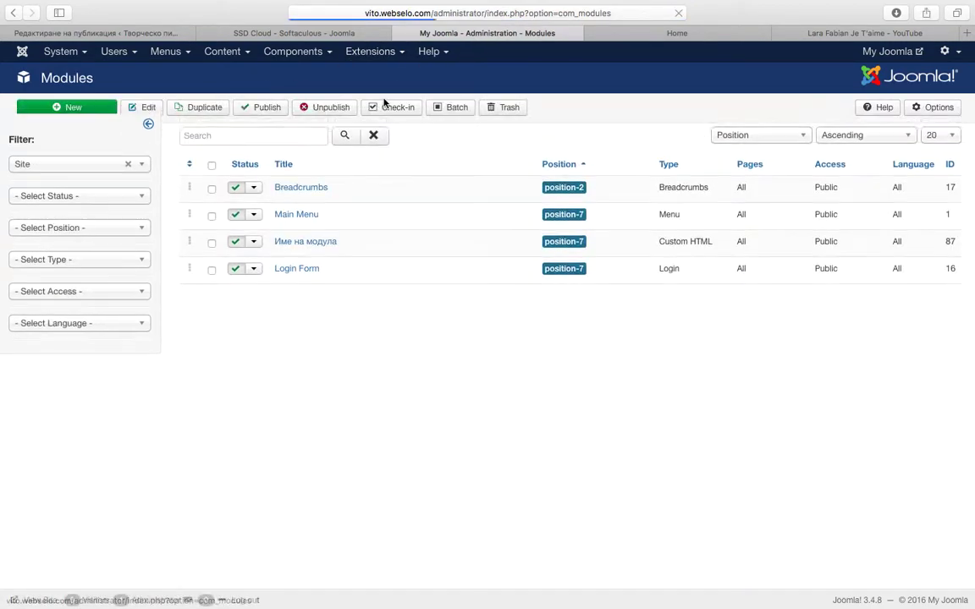
click(306, 251)
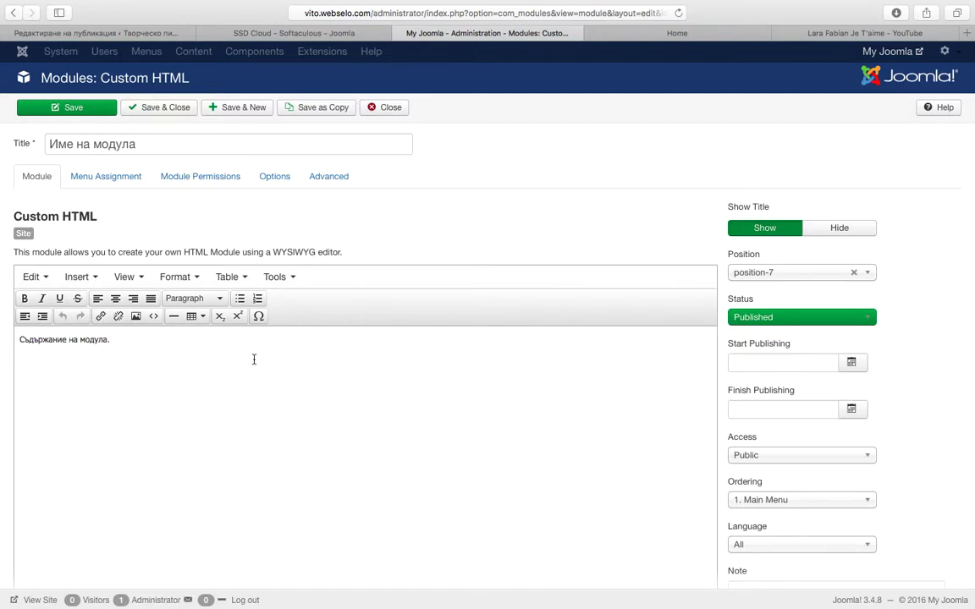
click(282, 279)
click(286, 301)
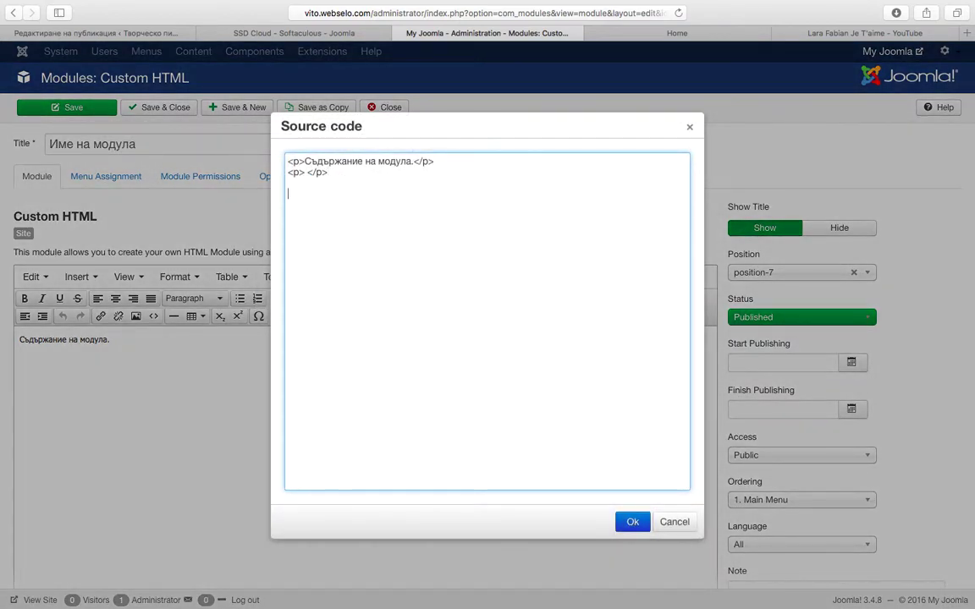
right_click(314, 204)
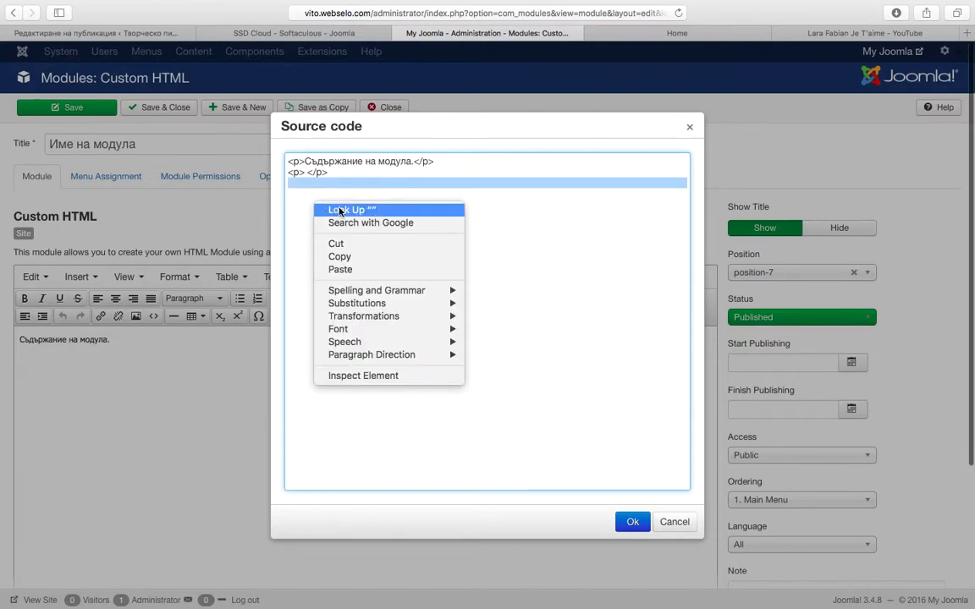
click(341, 269)
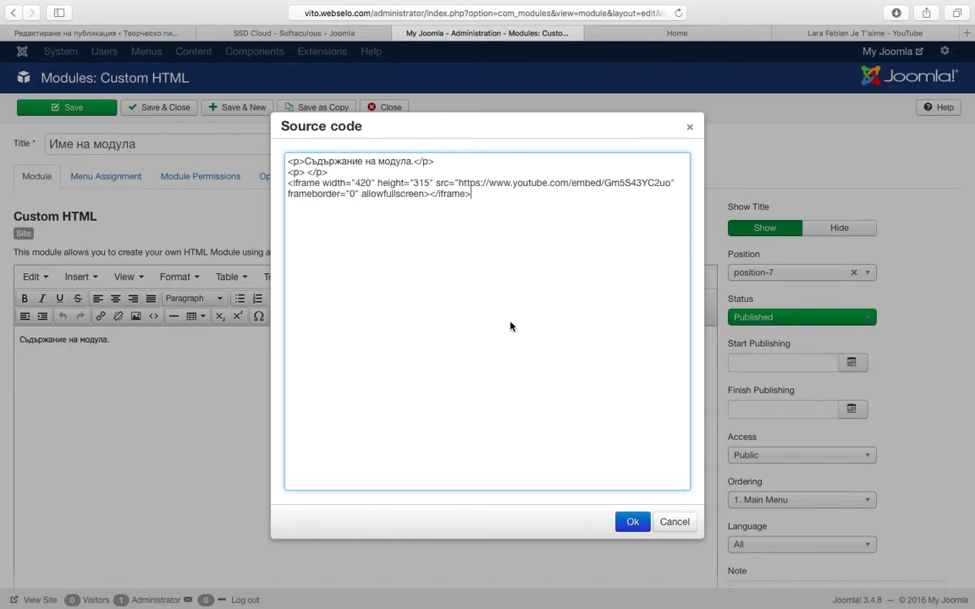
click(636, 522)
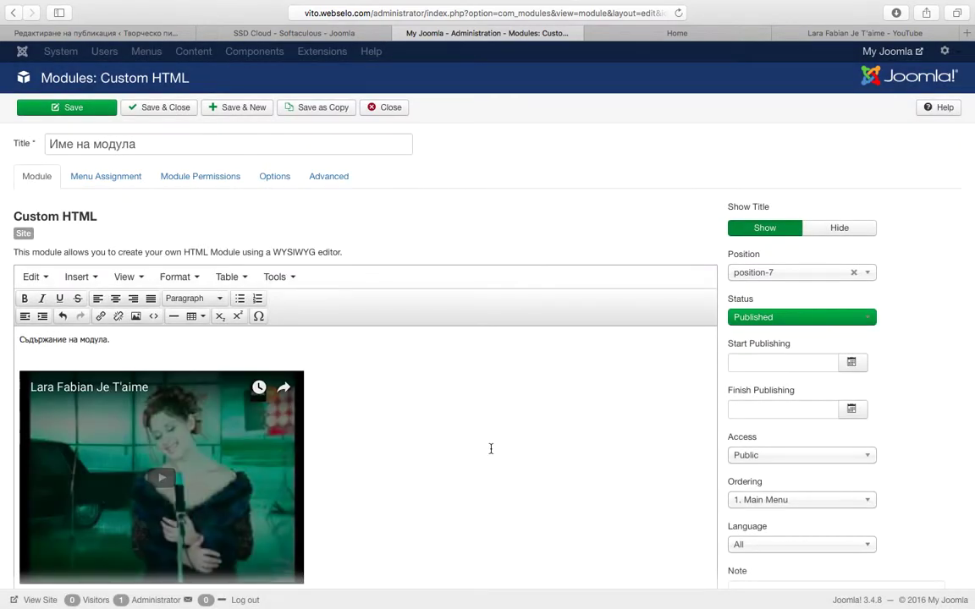
scroll(397, 405, down, 2)
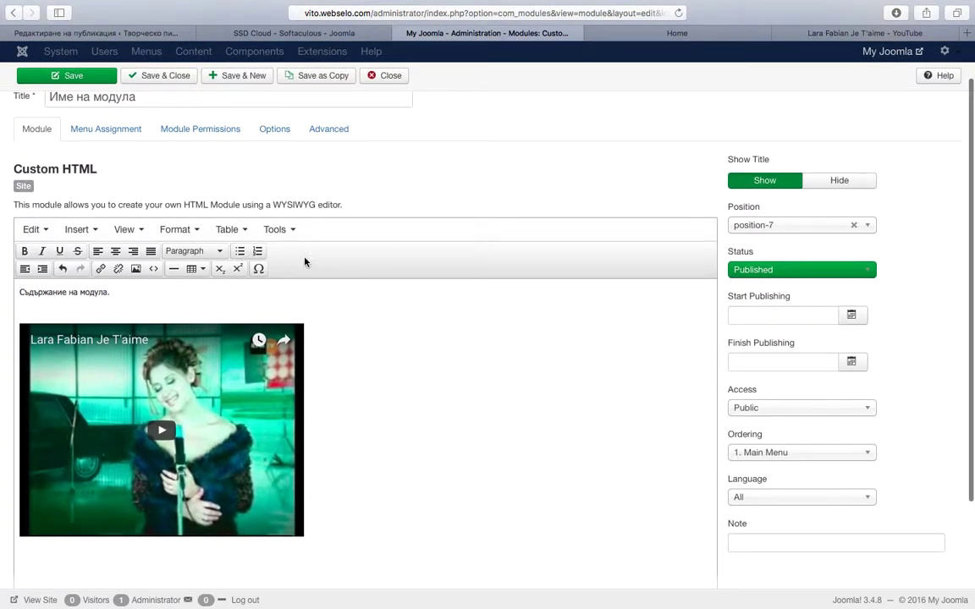
scroll(348, 248, up, 2)
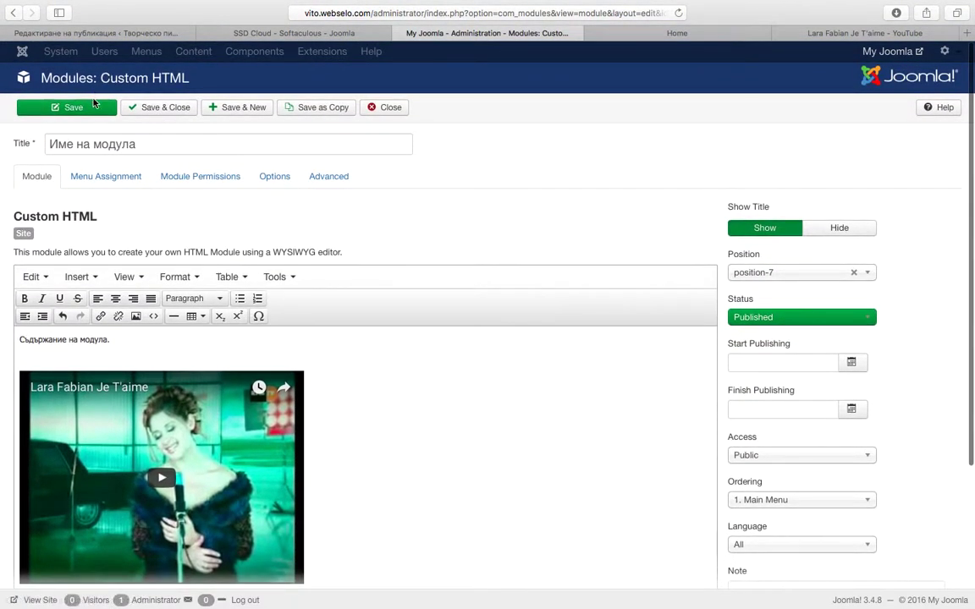
click(78, 107)
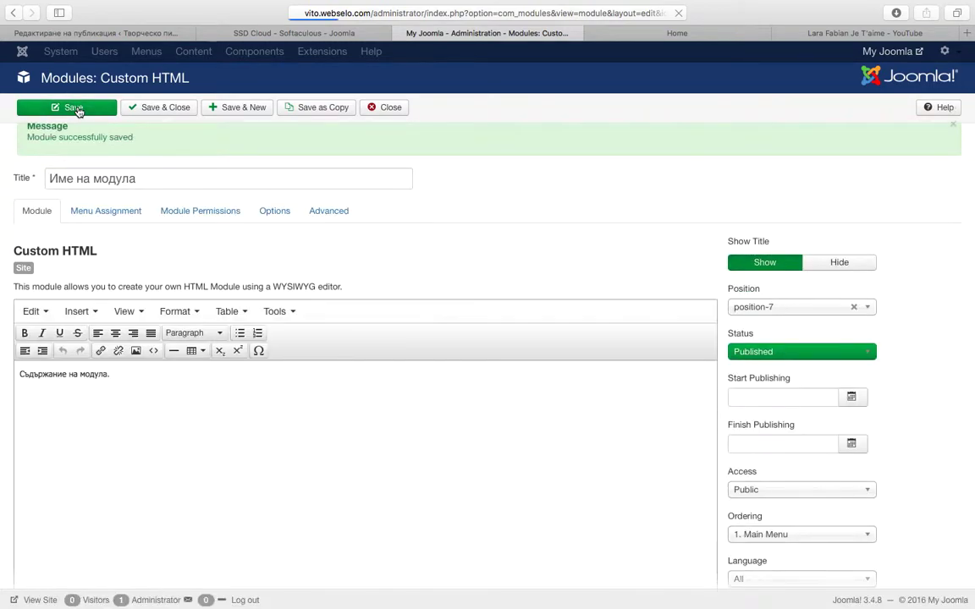
Reload the site's home page and examine the "Име на модула" module for the embedded video.
click(641, 35)
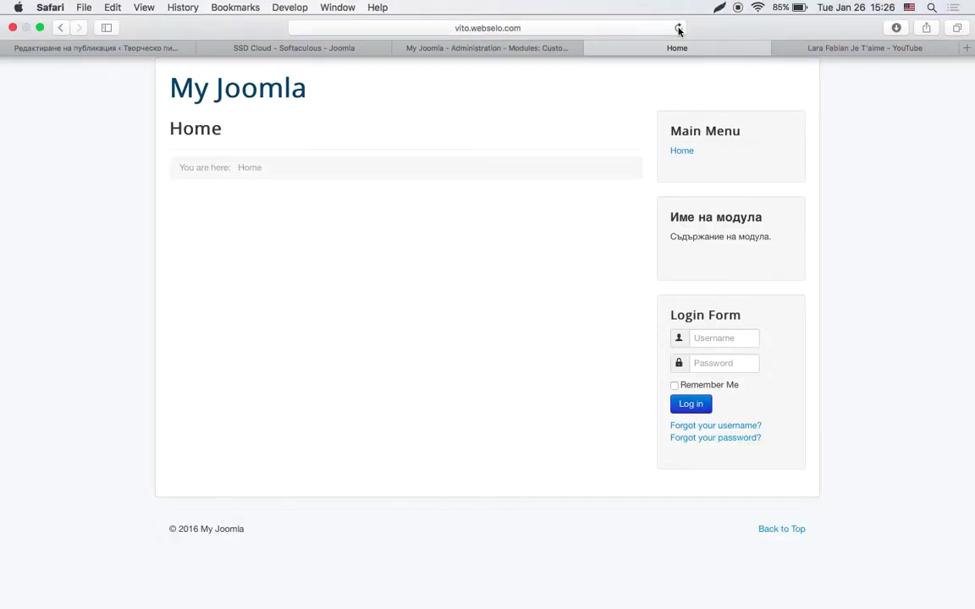
click(678, 29)
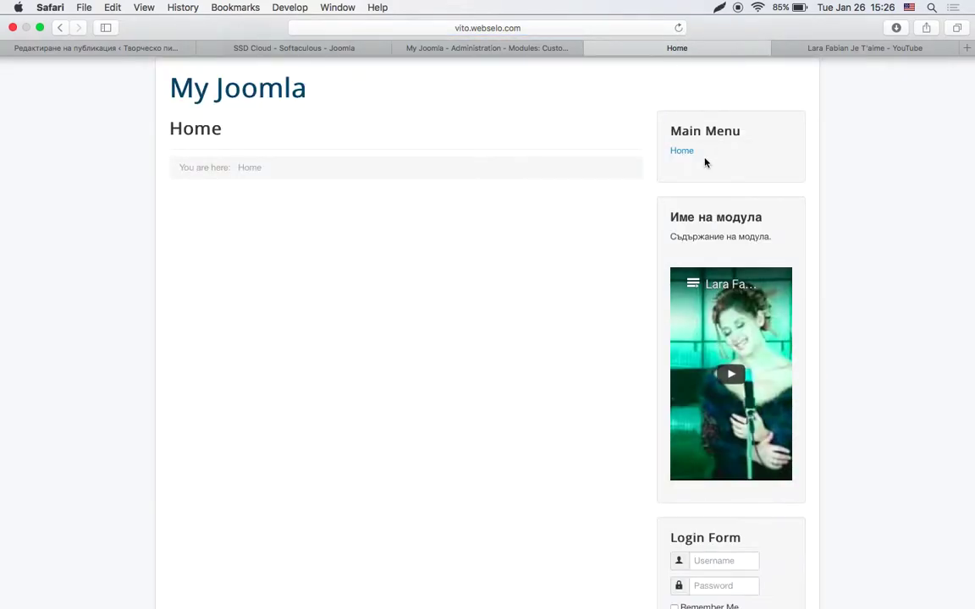
scroll(734, 311, down, 2)
scroll(740, 347, down, 3)
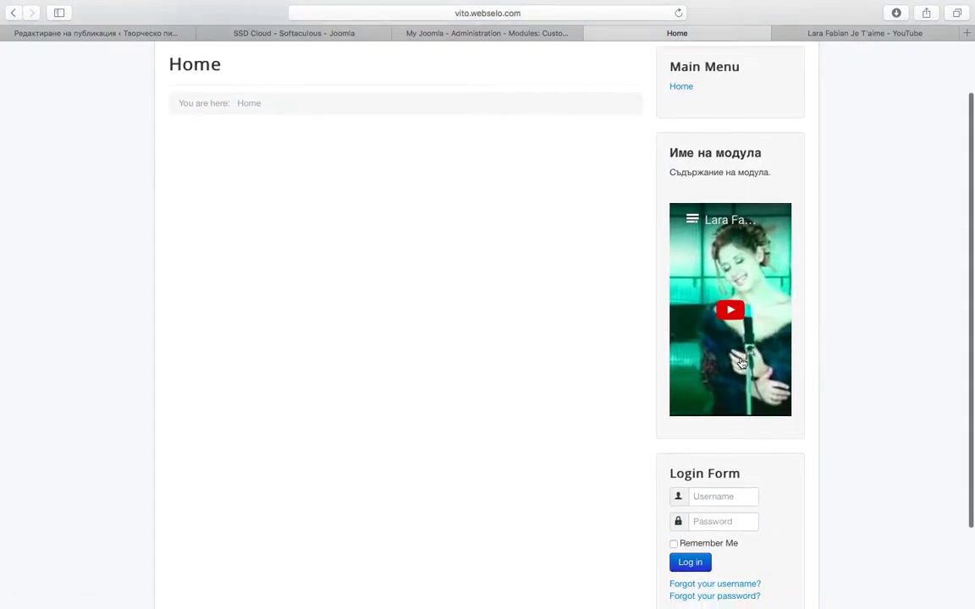
scroll(741, 363, up, 3)
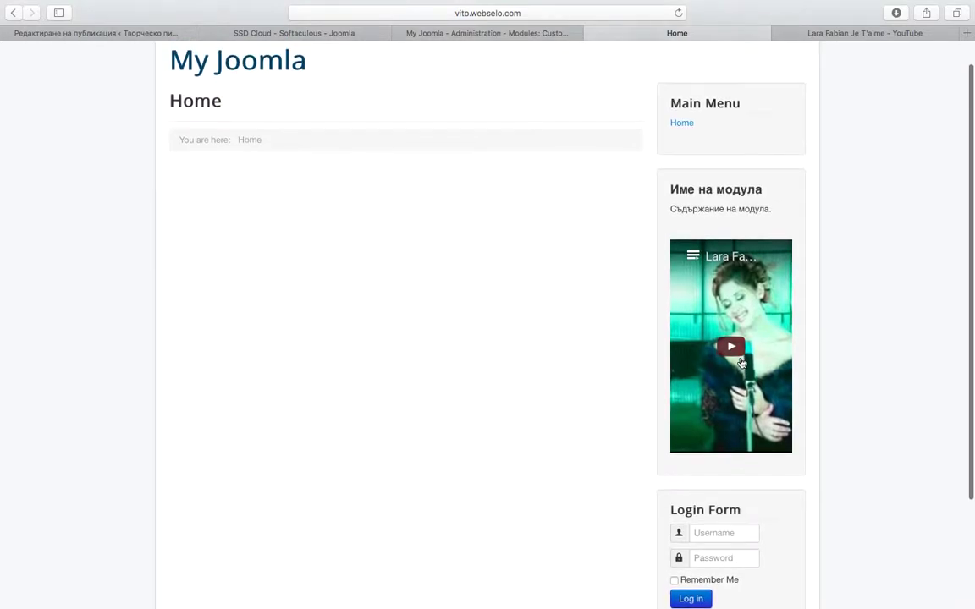
scroll(741, 362, up, 1)
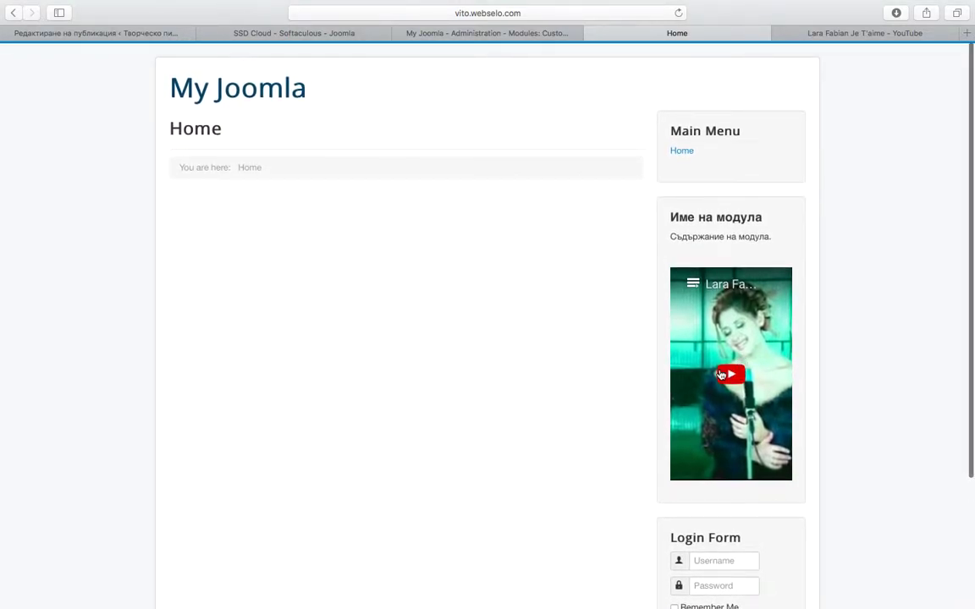
Test the embedded video by playing it, skipping ahead, adjusting the sound volume and pausing it.
click(732, 375)
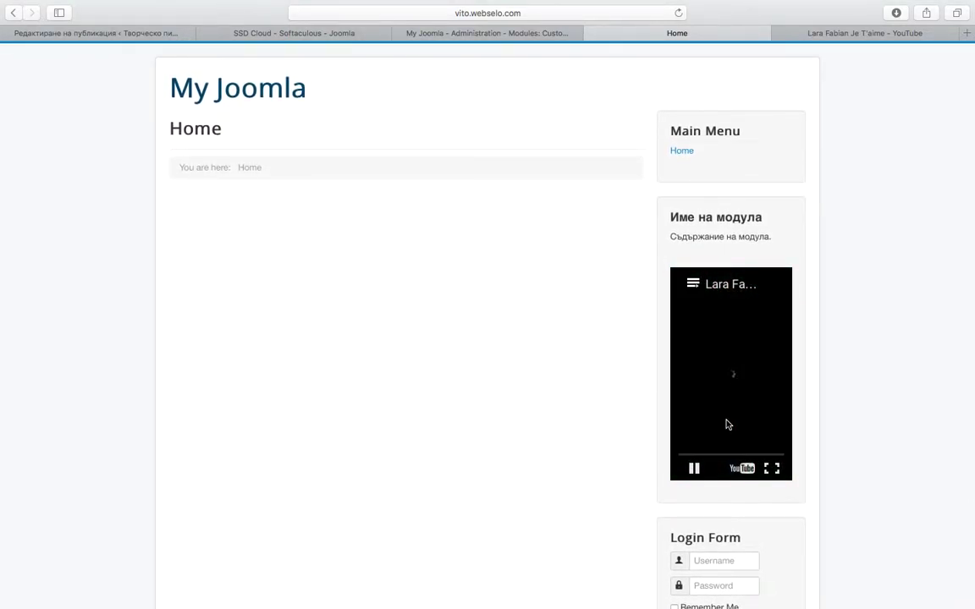
key(XF86AudioLowerVolume)
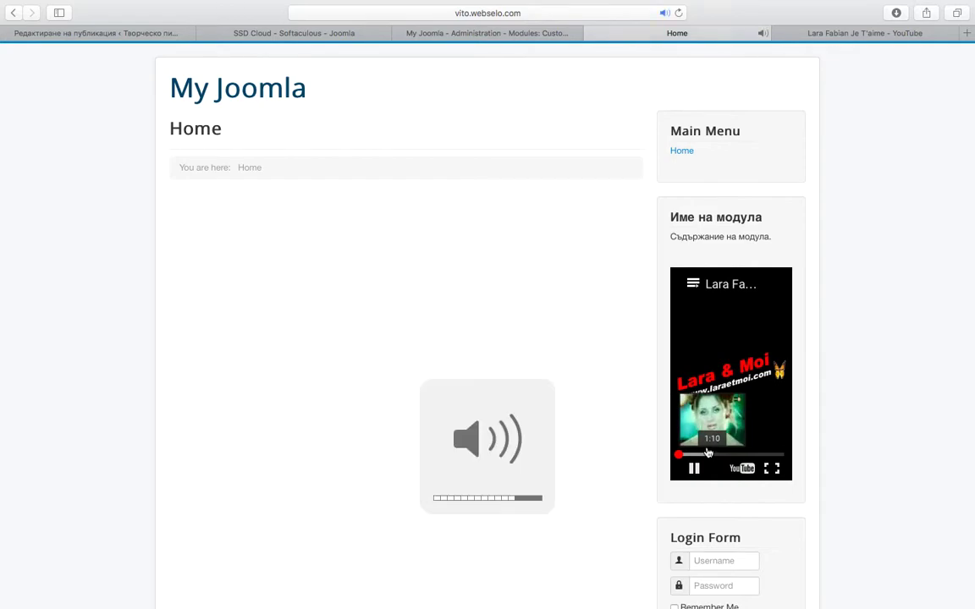
click(698, 455)
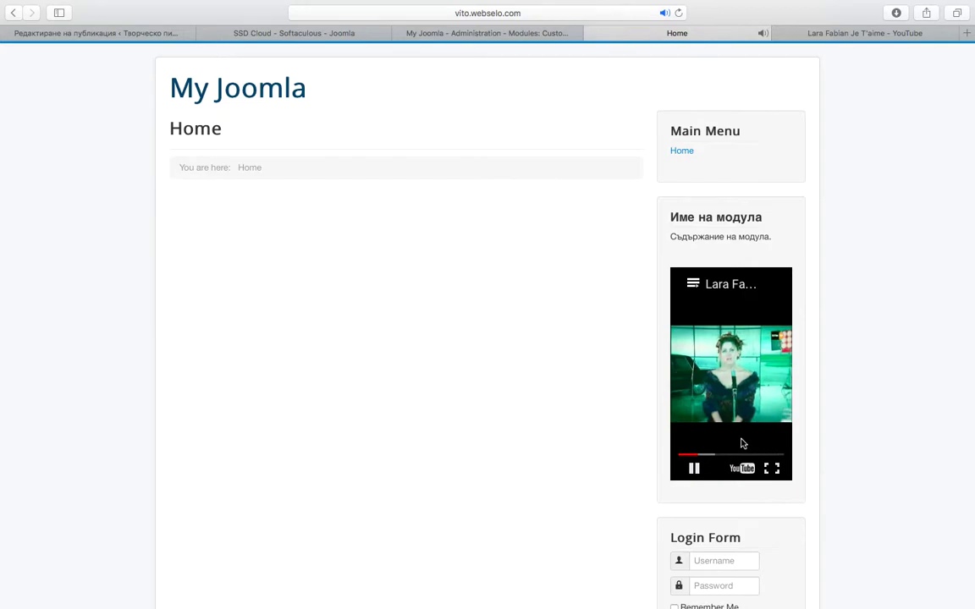
key(XF86AudioRaiseVolume)
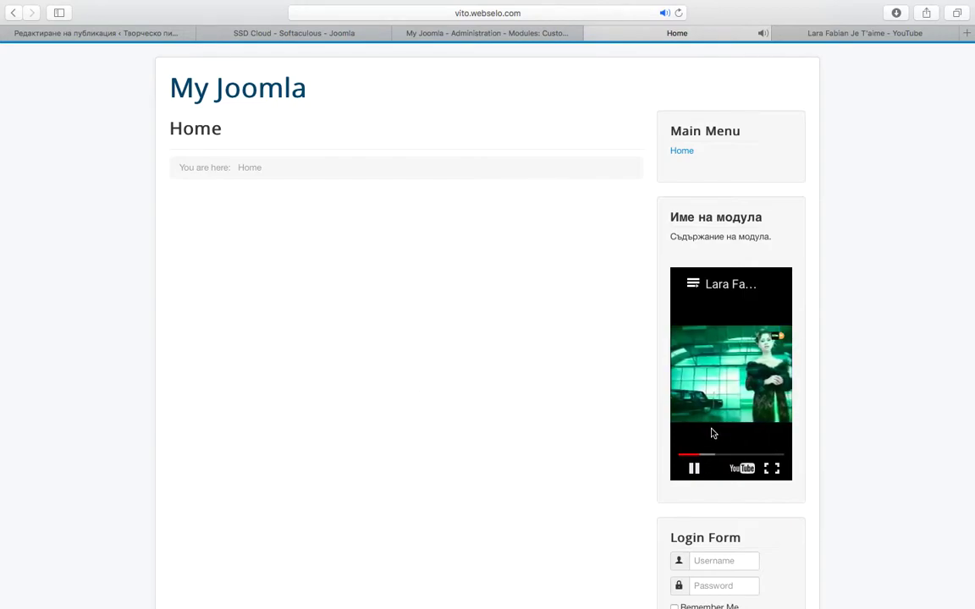
click(692, 470)
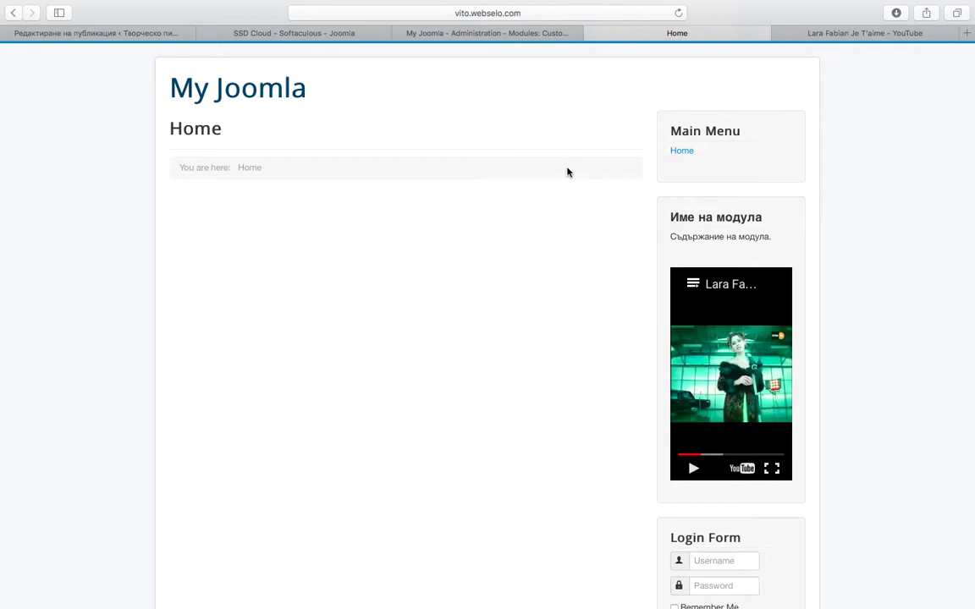
Return to the administration, save and close the module, and start a new article.
click(493, 34)
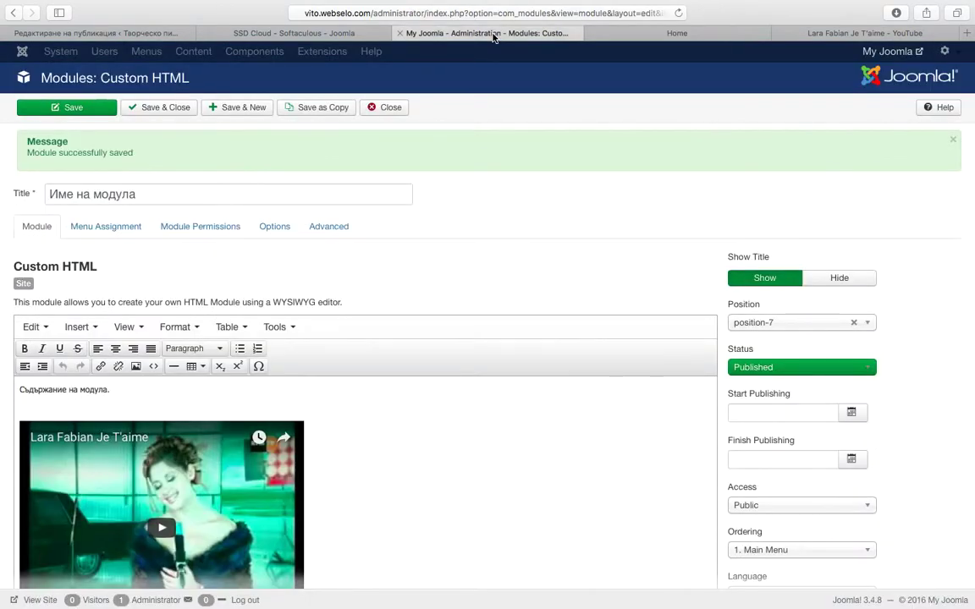
click(154, 110)
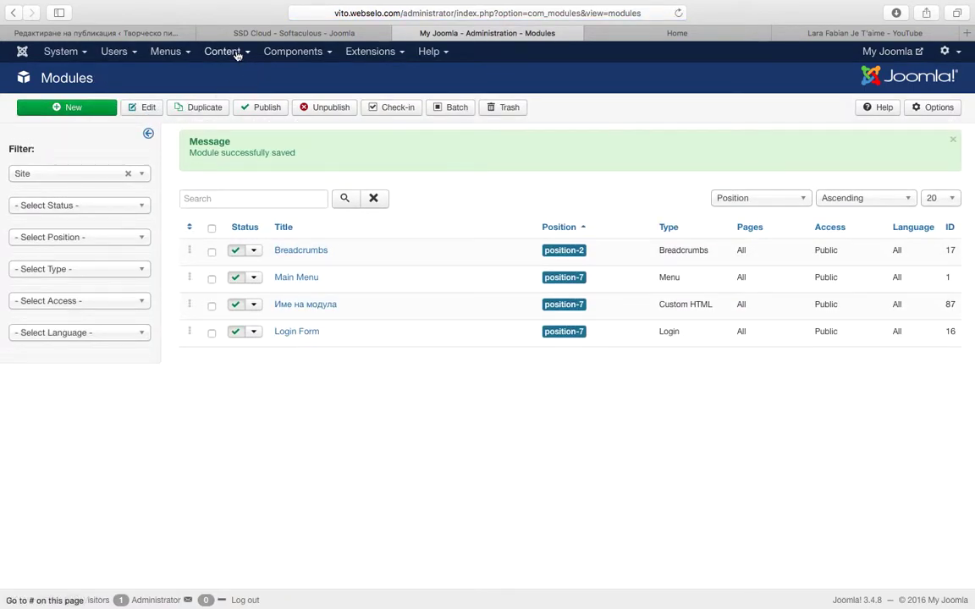
click(238, 54)
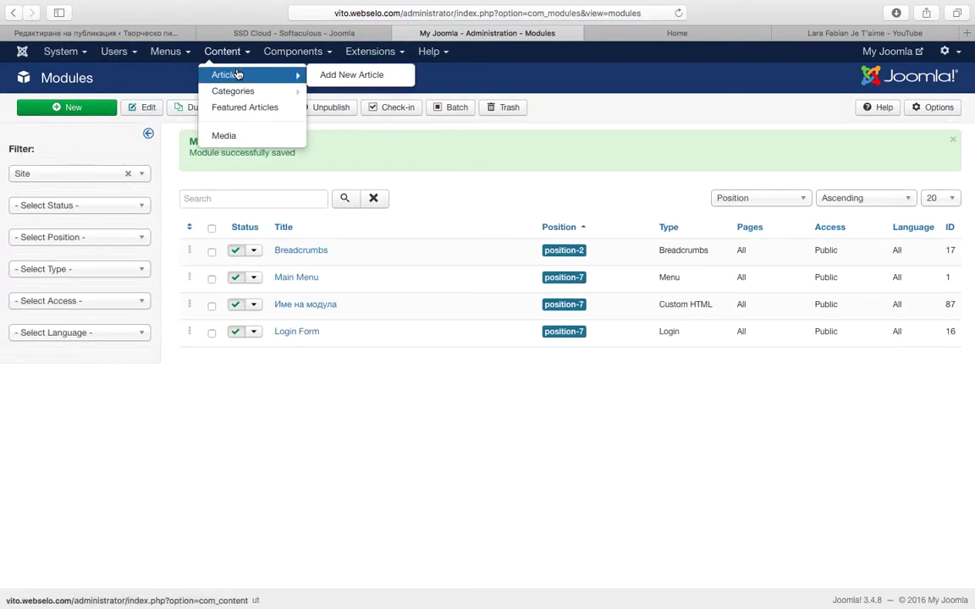
click(237, 75)
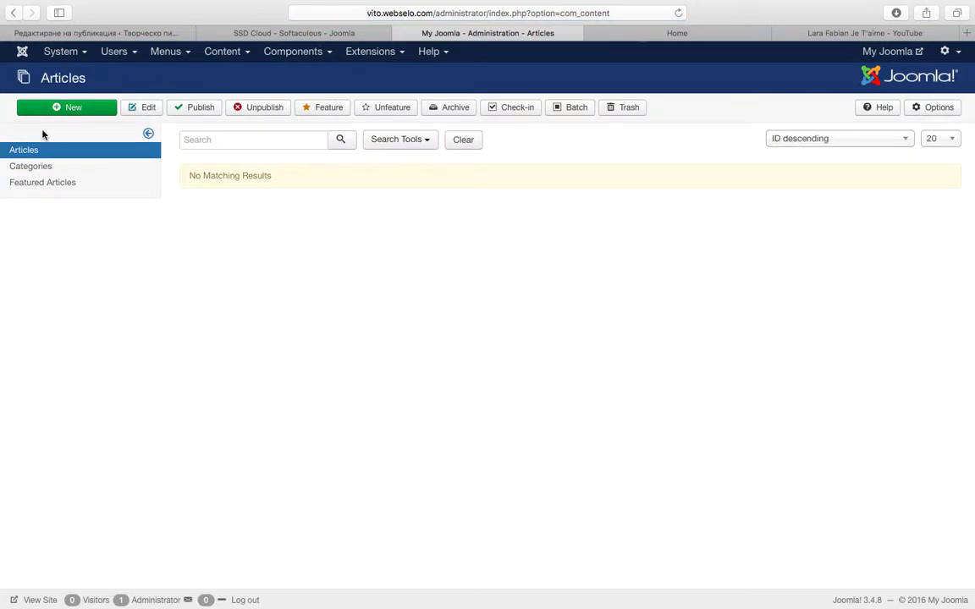
click(75, 110)
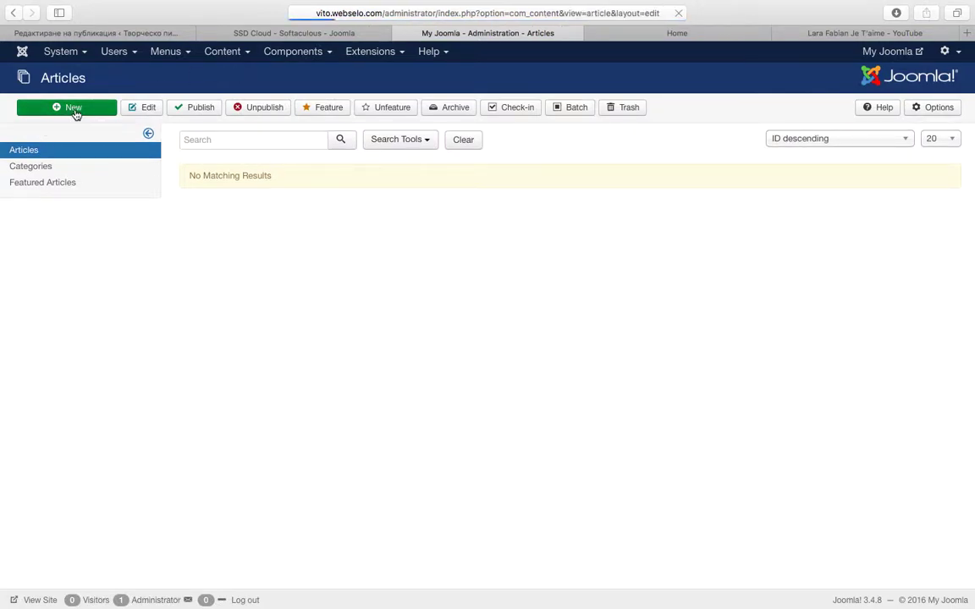
Title the article "Нова статия" and enter "Съдържание на статията." as its body text.
click(150, 146)
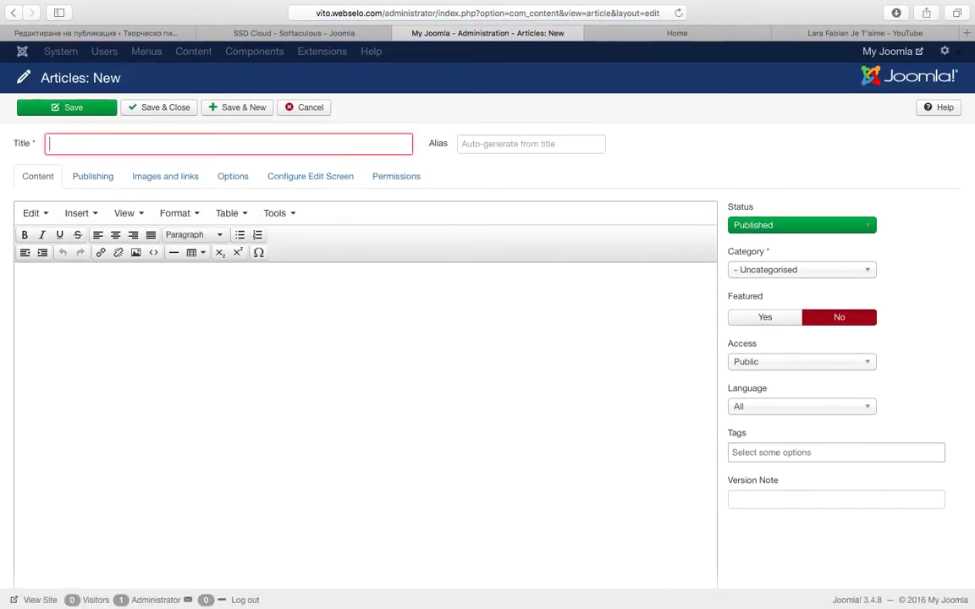
text(Нова статия)
click(189, 435)
text(Съдържание на статията.)
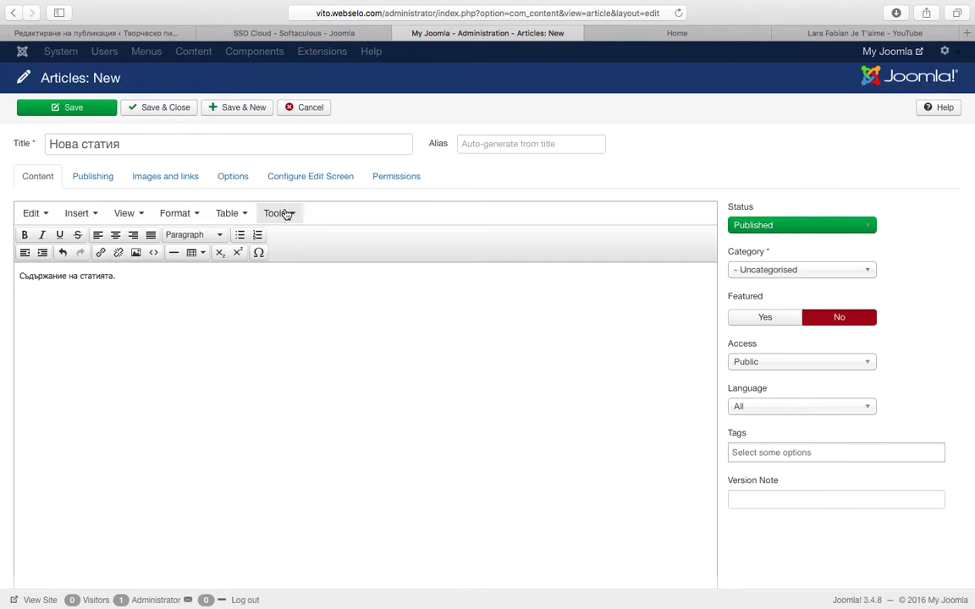
Paste the copied video embed code below the text in the article's source code, then save and close the article.
click(286, 214)
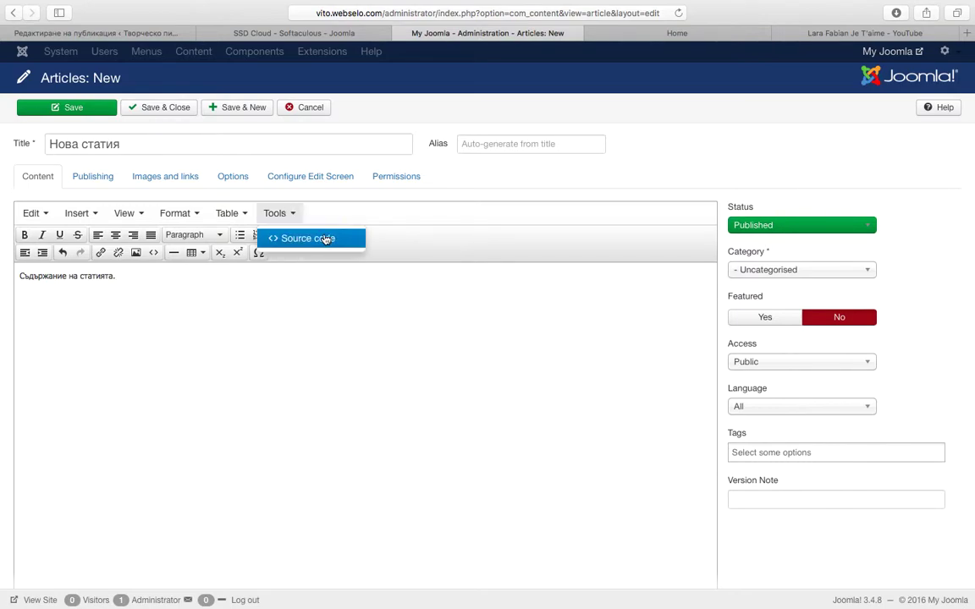
click(325, 240)
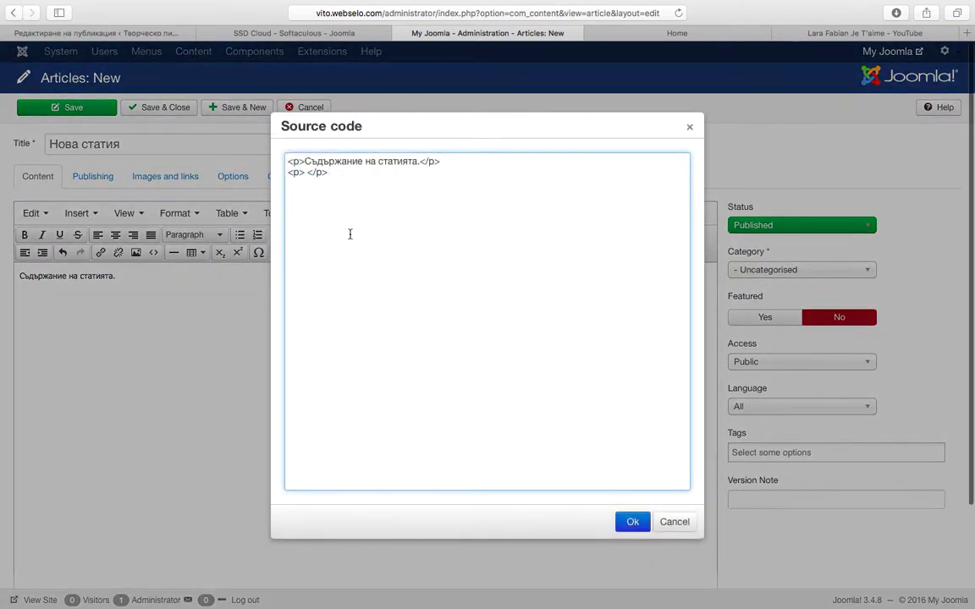
right_click(352, 231)
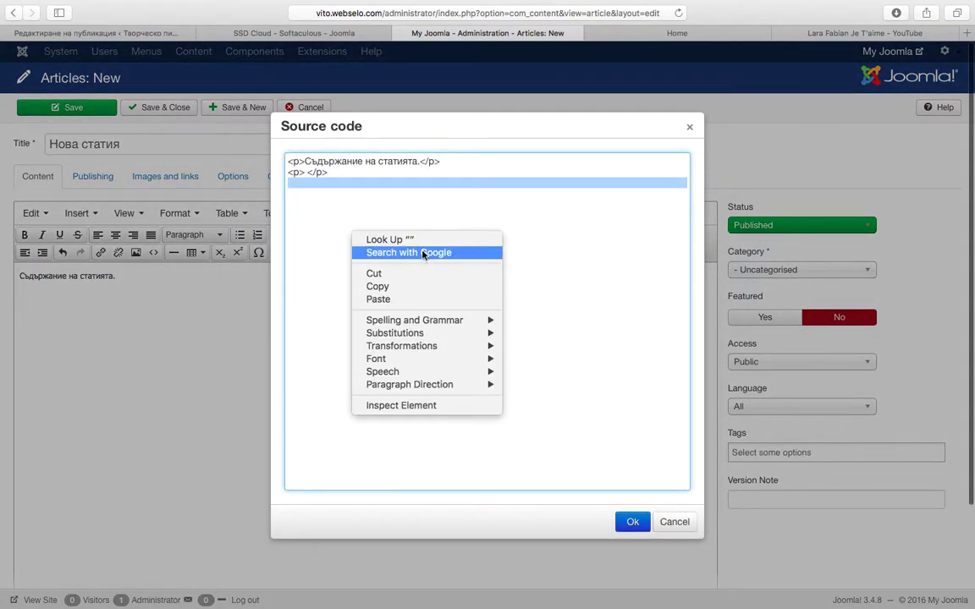
click(401, 300)
click(626, 518)
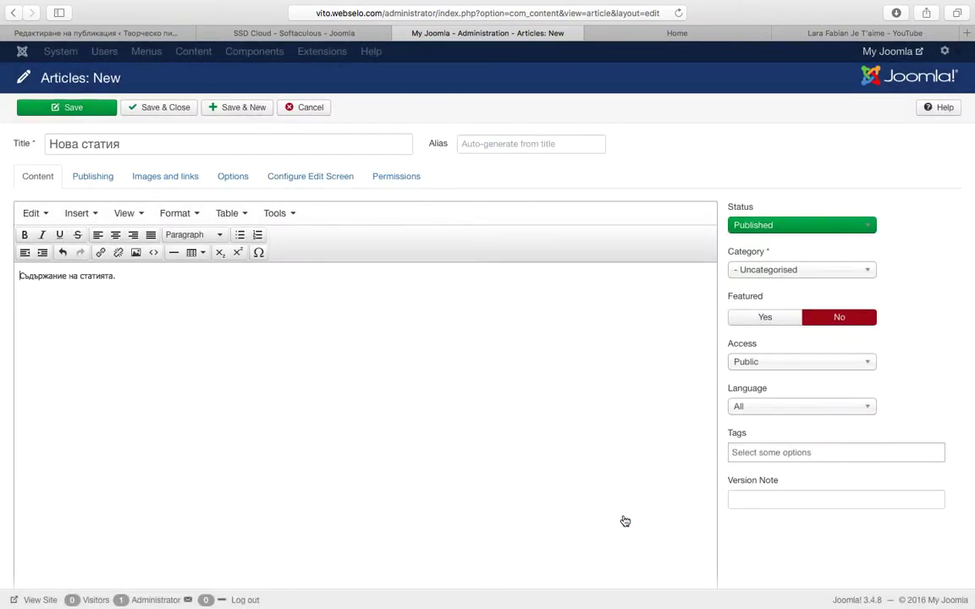
click(156, 110)
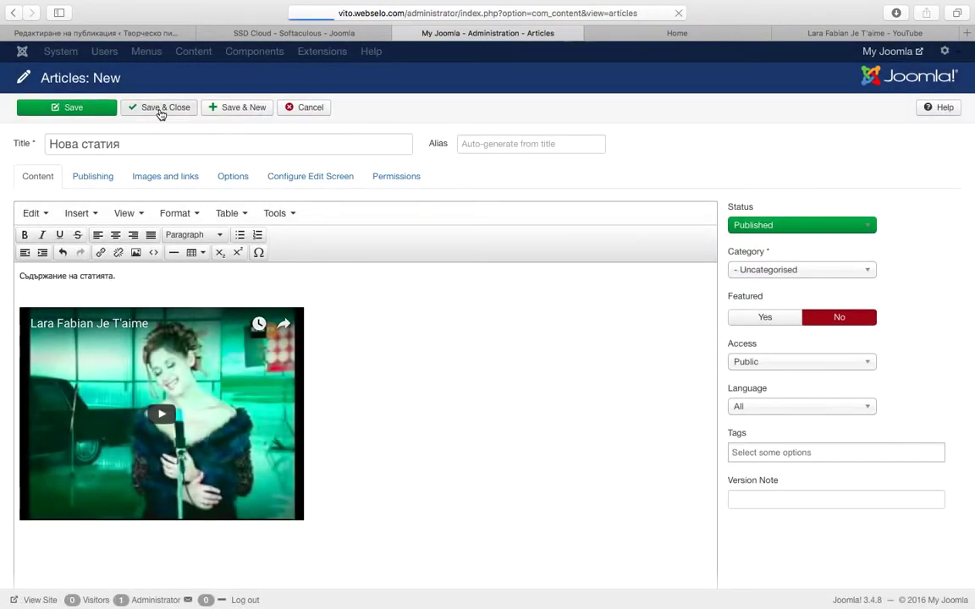
Add a new item to the Main Menu and title it "Име на менюто".
click(162, 54)
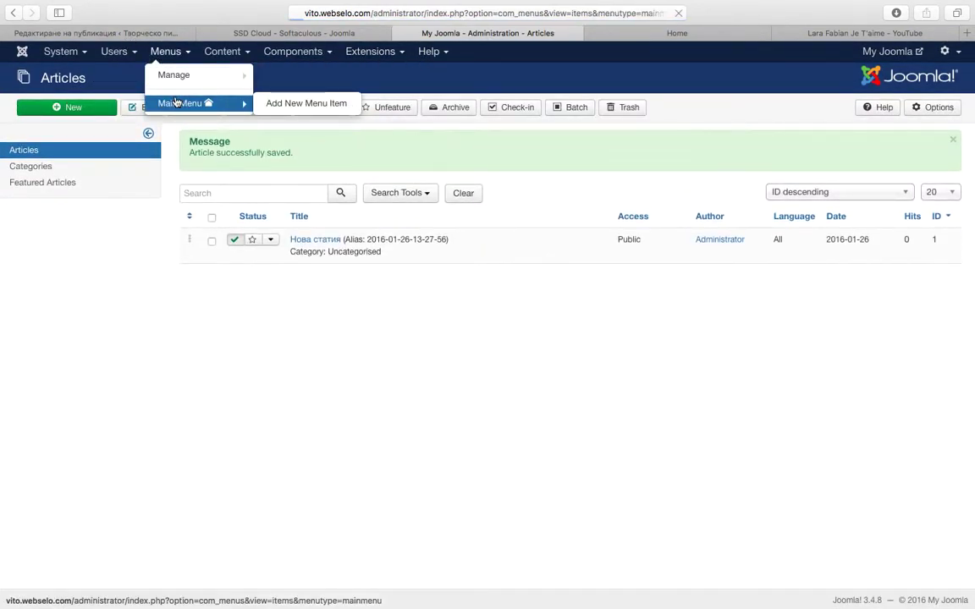
click(174, 103)
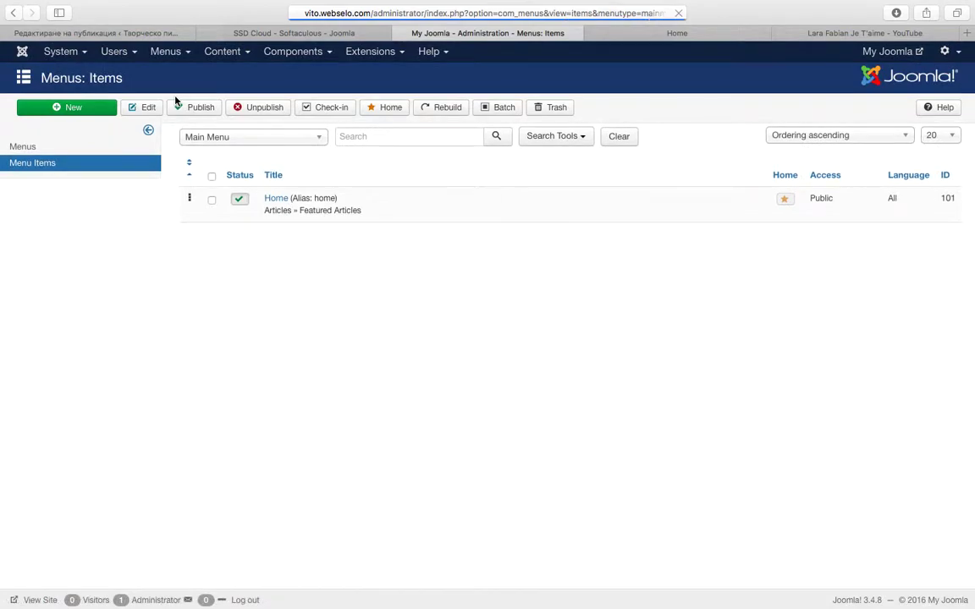
click(74, 108)
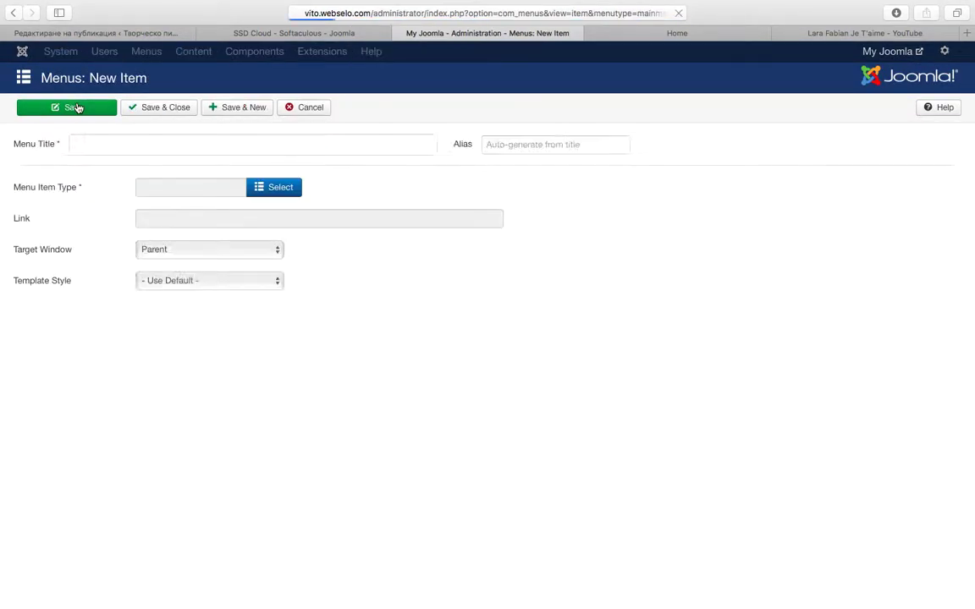
click(121, 142)
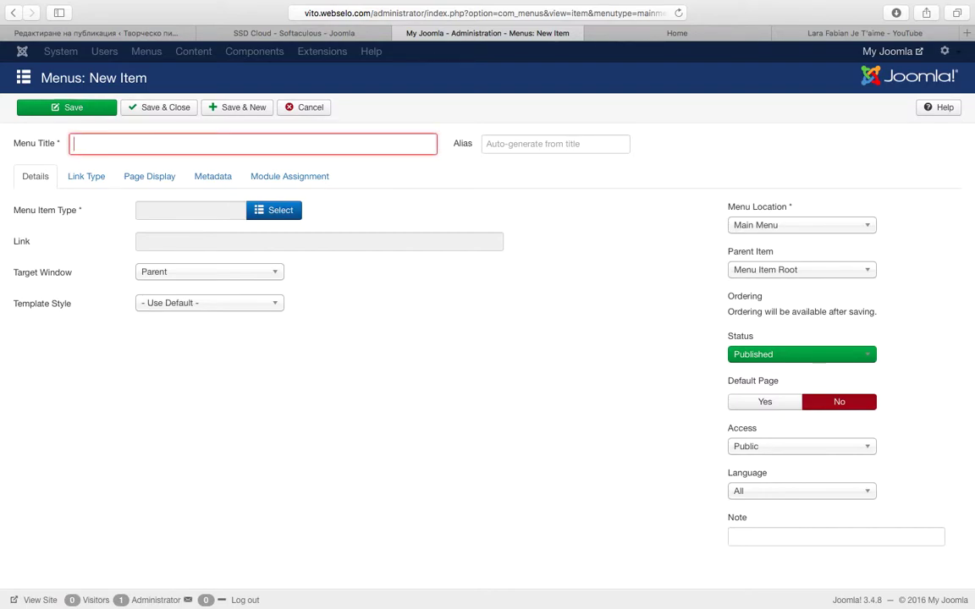
text(Име на менюто)
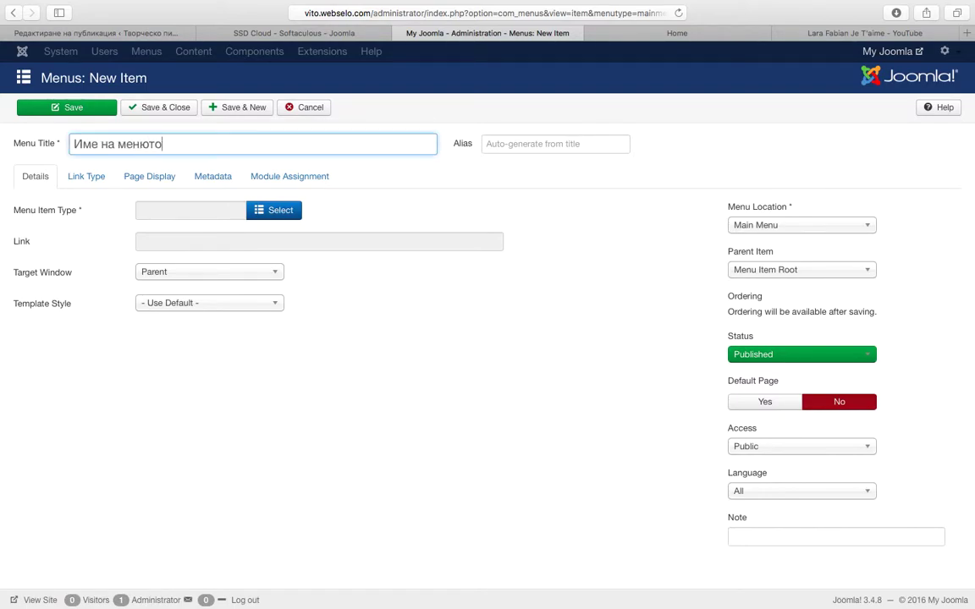
Set the menu item type to Single Article from the Articles group.
click(279, 209)
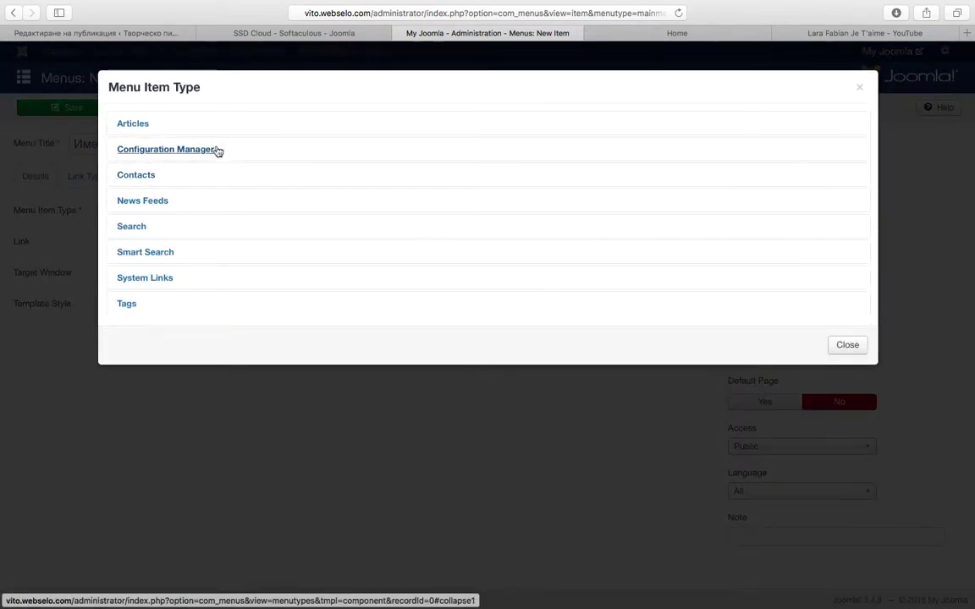
click(141, 131)
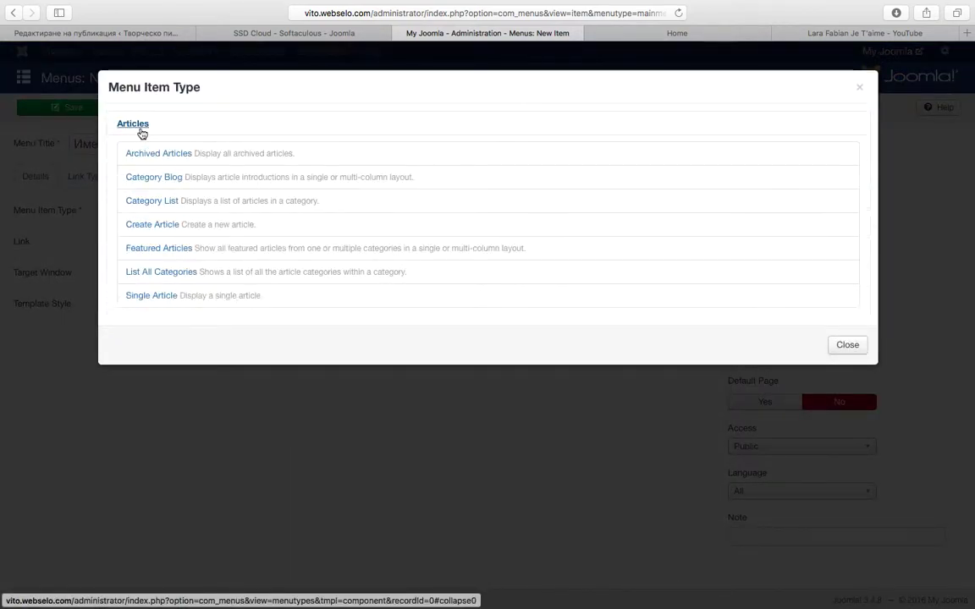
scroll(192, 217, down, 1)
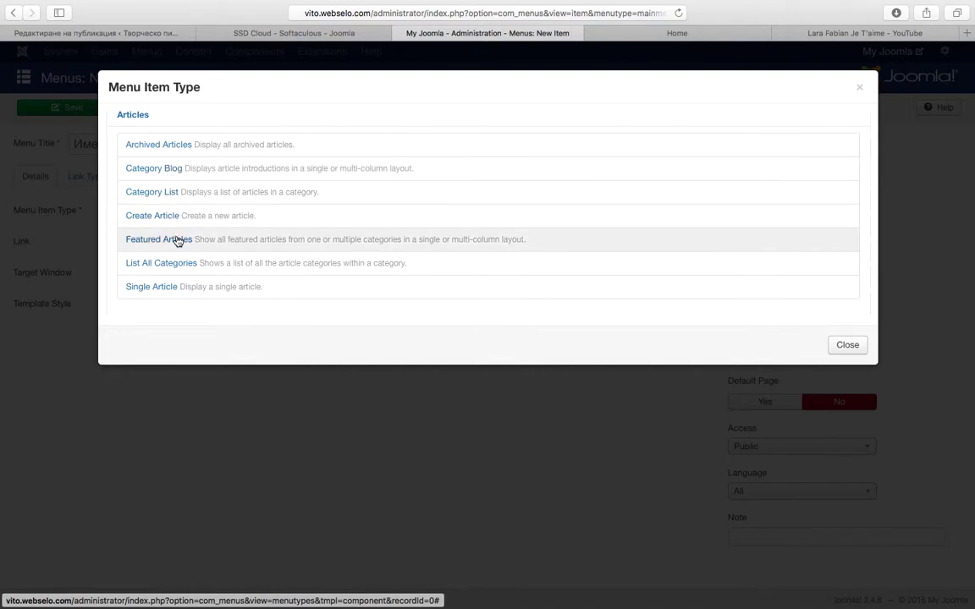
scroll(179, 249, down, 1)
click(171, 276)
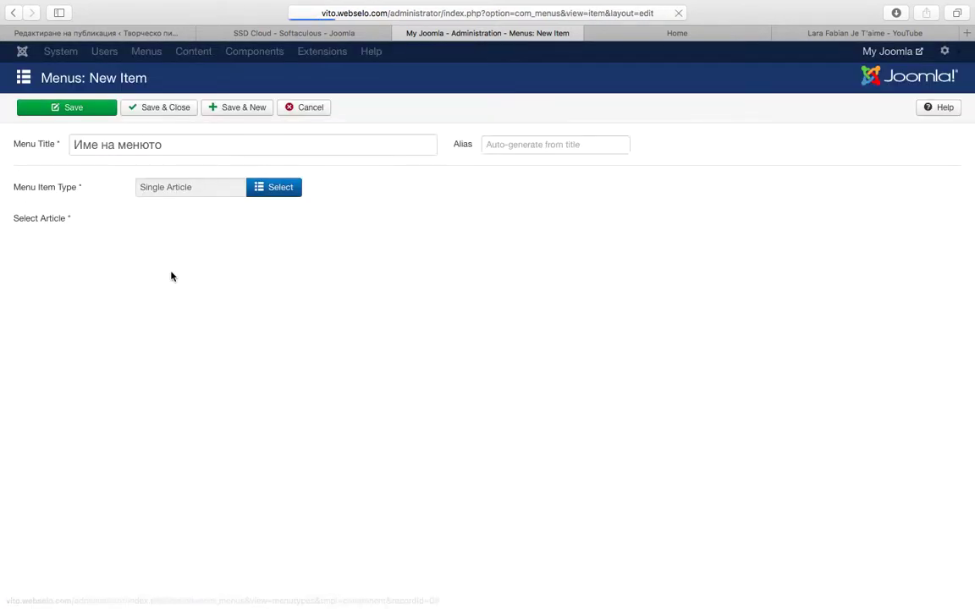
Link the menu item to the article "Нова статия" and save it.
click(282, 245)
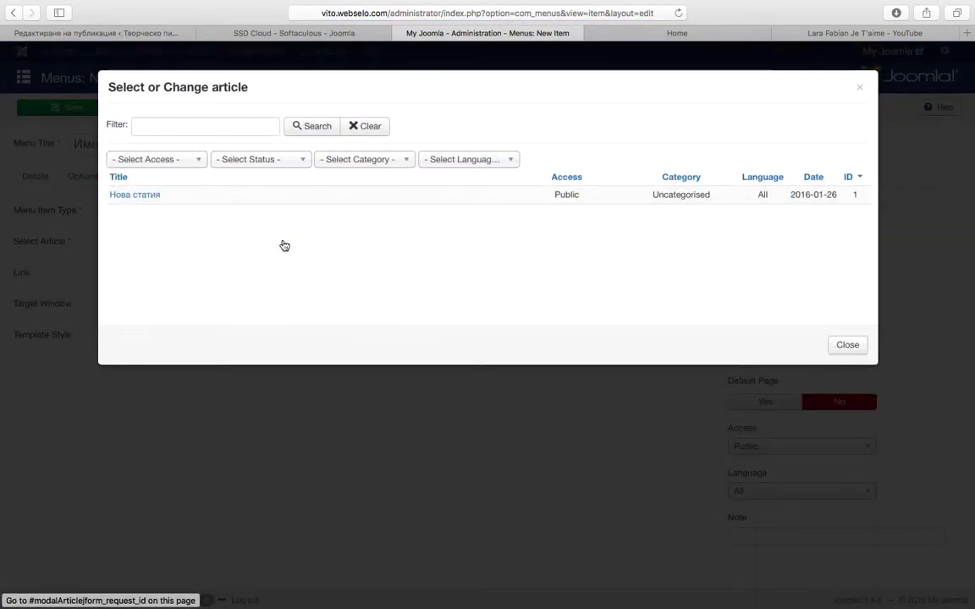
click(134, 194)
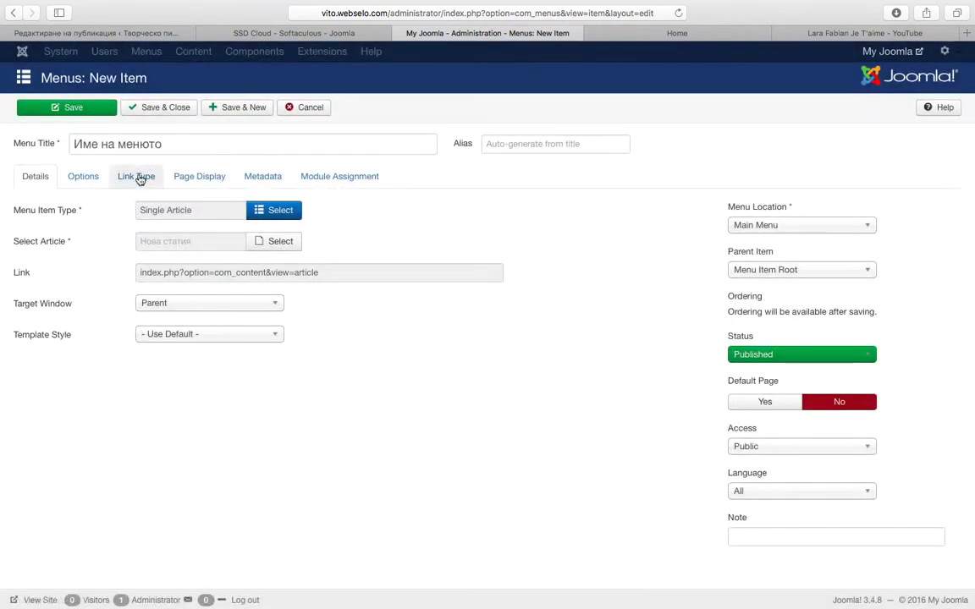
click(84, 108)
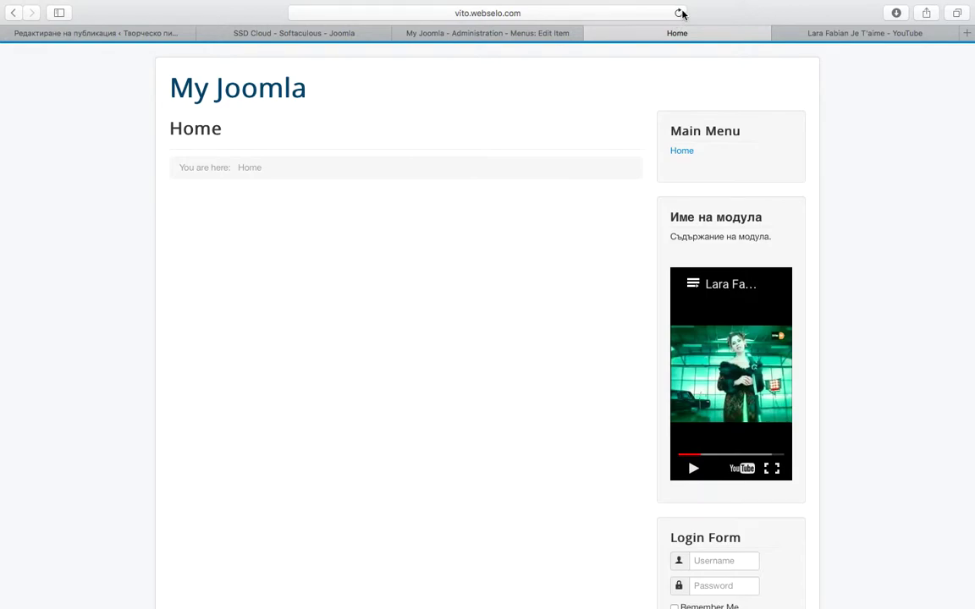
Reload the site's home page and follow the "Име на менюто" link to view the article with its embedded video.
click(679, 13)
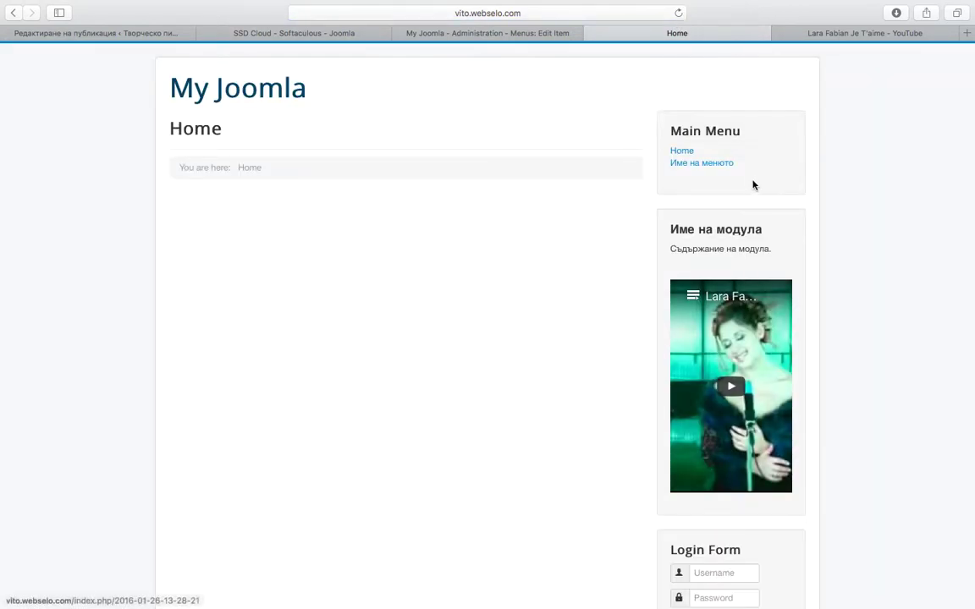
click(709, 169)
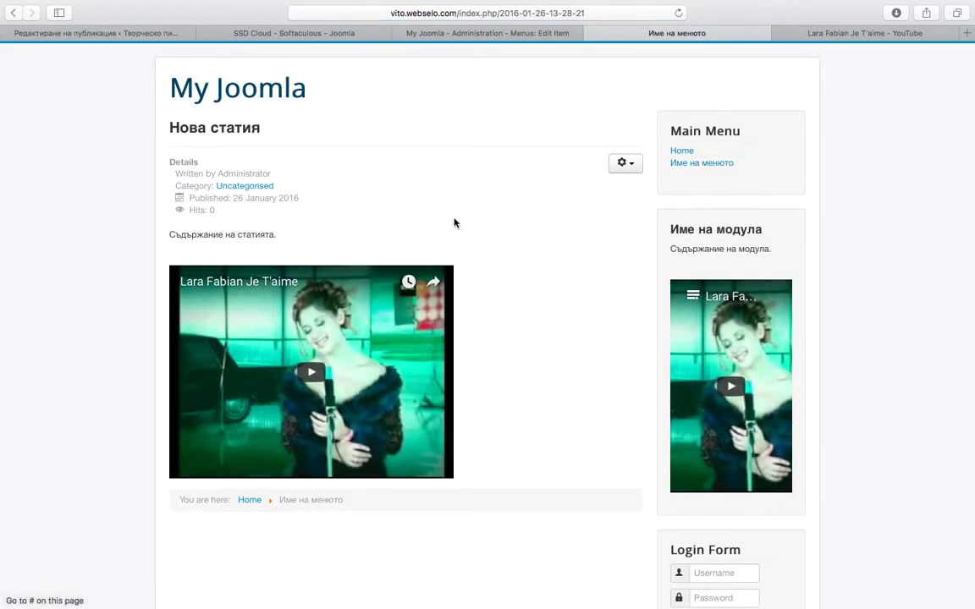
scroll(423, 254, down, 1)
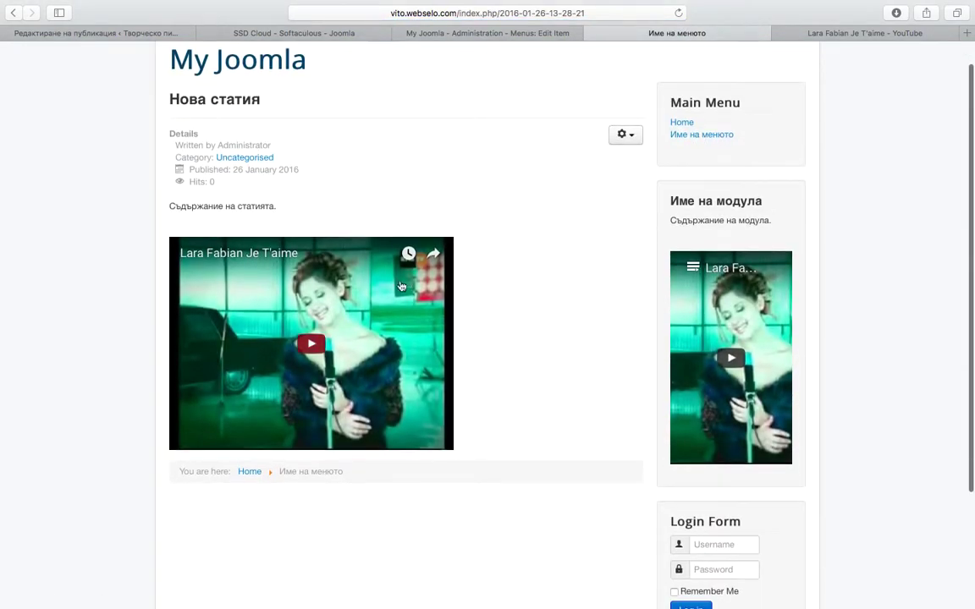
Test the article's embedded video by playing it, skipping ahead to about 1:53, raising the sound volume and pausing it.
click(310, 341)
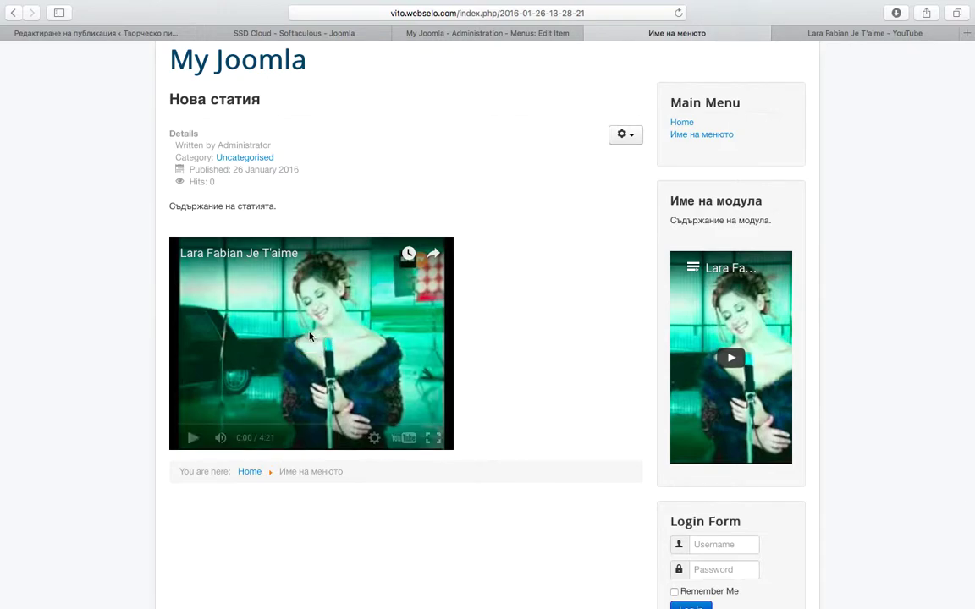
click(294, 423)
key(XF86AudioRaiseVolume)
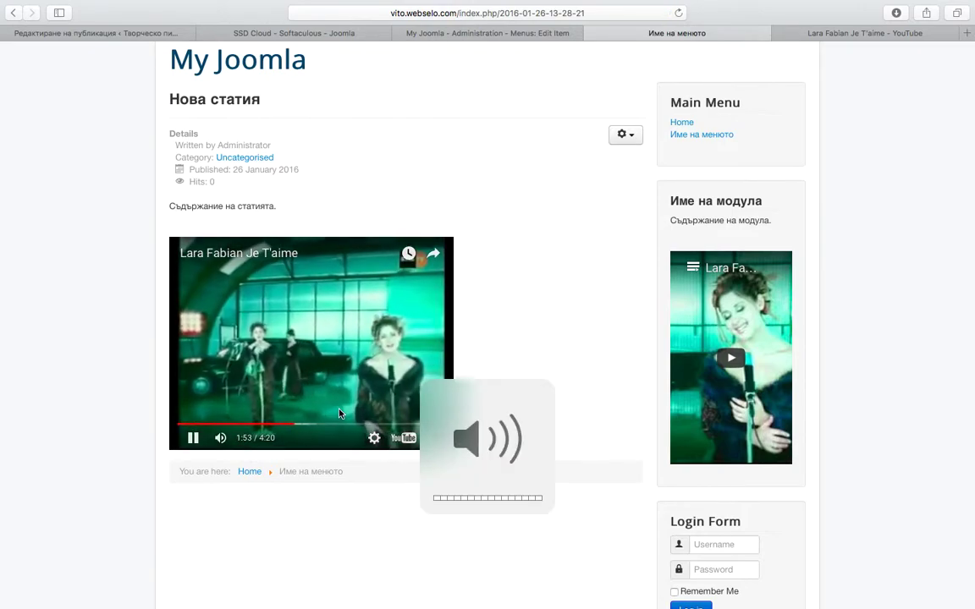
click(286, 332)
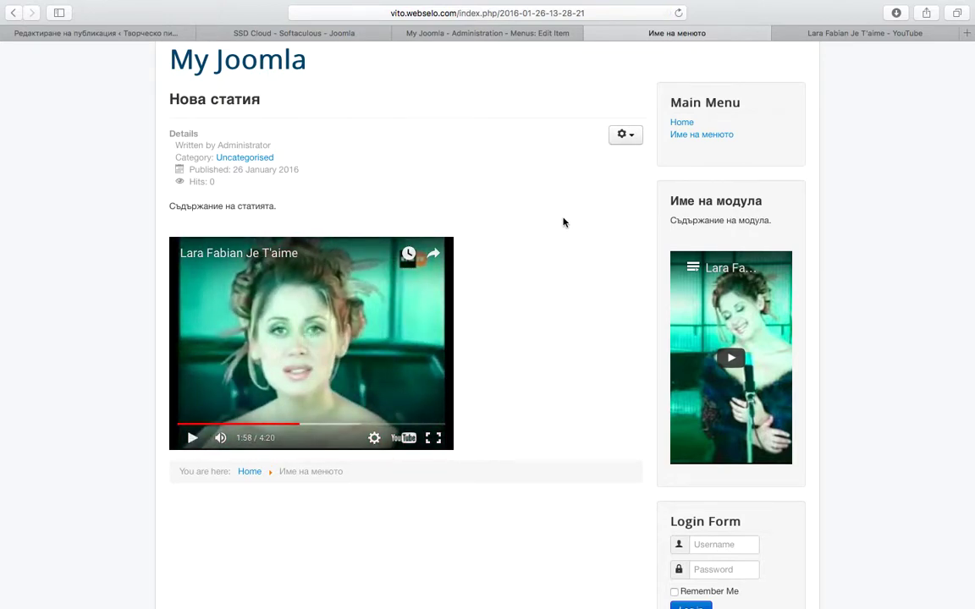
scroll(562, 222, up, 2)
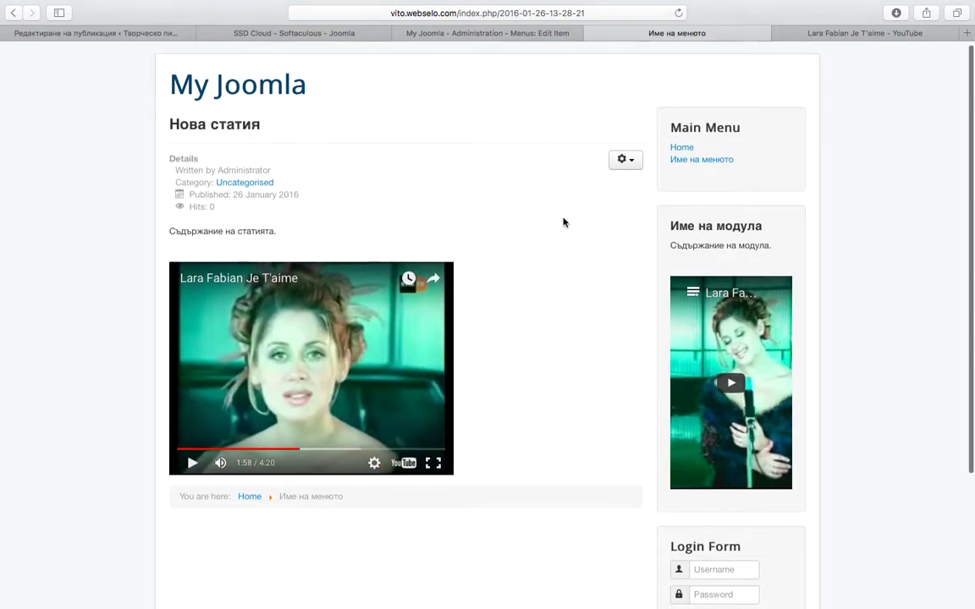